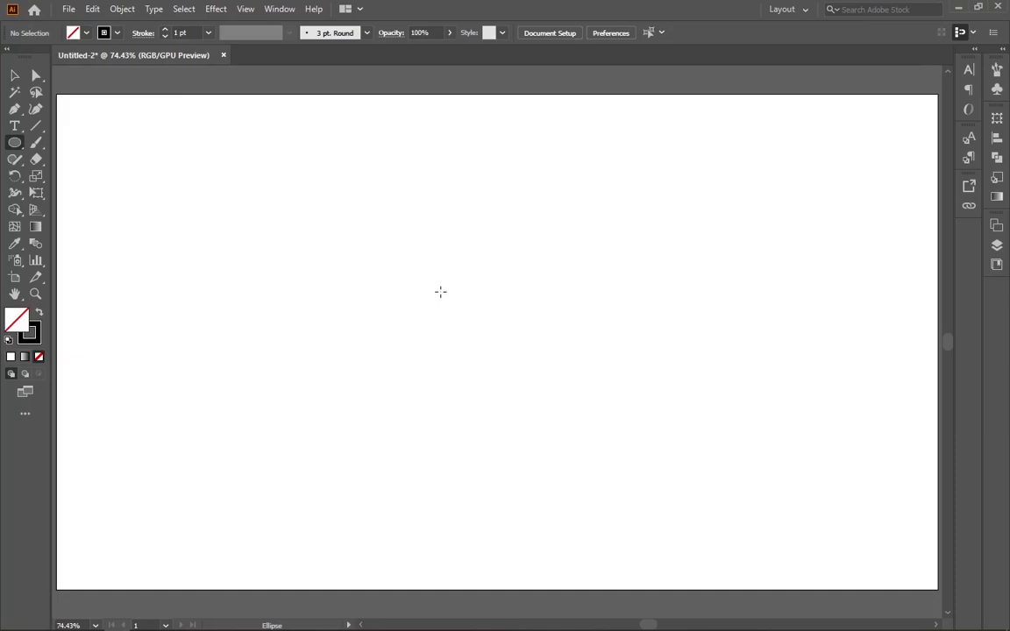
Create a 200 px circle on the artboard with the Ellipse tool.
{"action": "left_click", "coordinate": [441, 292]}
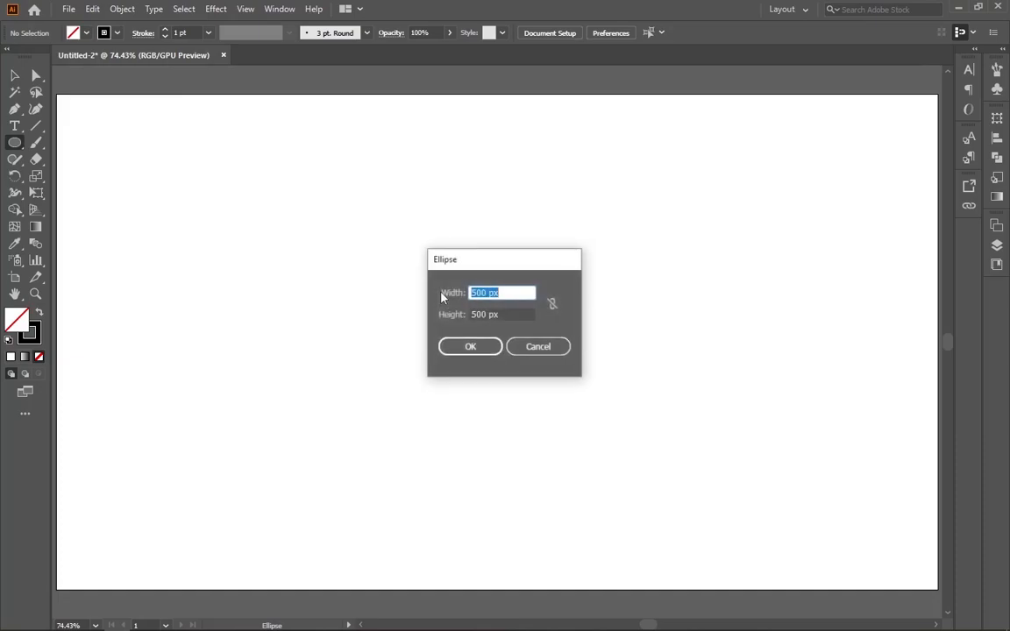
{"action": "left_click", "coordinate": [493, 293]}
{"action": "left_click", "coordinate": [496, 293]}
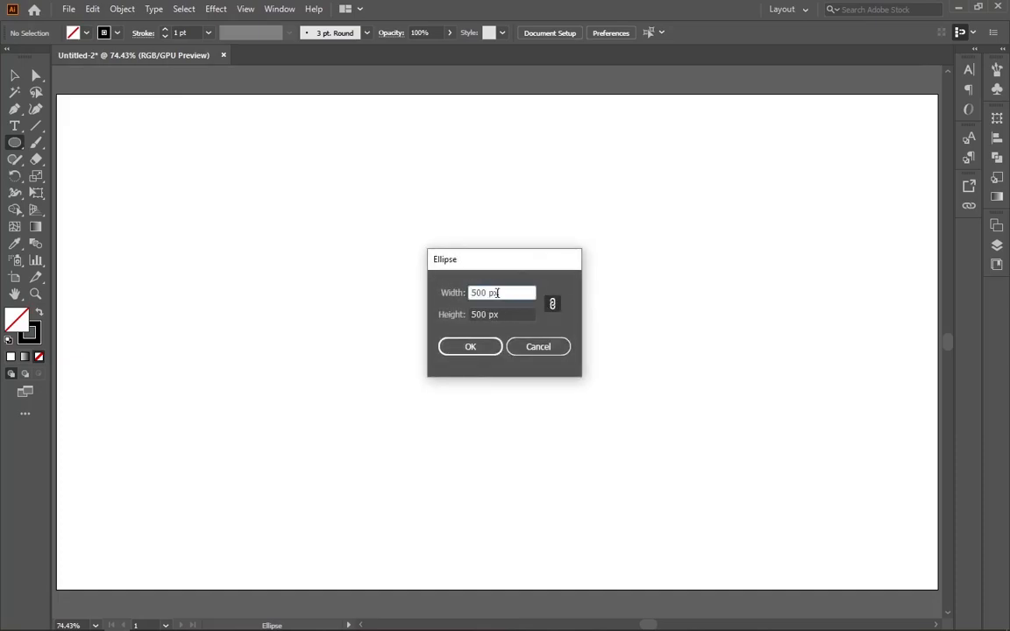
{"action": "key", "text": "BackSpace"}
{"action": "key", "text": "BackSpace"}
{"action": "key", "text": "BackSpace"}
{"action": "key", "text": "BackSpace"}
{"action": "key", "text": "BackSpace"}
{"action": "type", "text": "299"}
{"action": "key", "text": "BackSpace"}
{"action": "key", "text": "BackSpace"}
{"action": "key", "text": "BackSpace"}
{"action": "type", "text": "200"}
{"action": "left_click", "coordinate": [468, 346]}
Move the circle into the left half of the artboard.
{"action": "left_click", "coordinate": [14, 76]}
{"action": "left_click", "coordinate": [365, 260]}
{"action": "left_click_drag", "start_coordinate": [510, 295], "coordinate": [356, 229]}
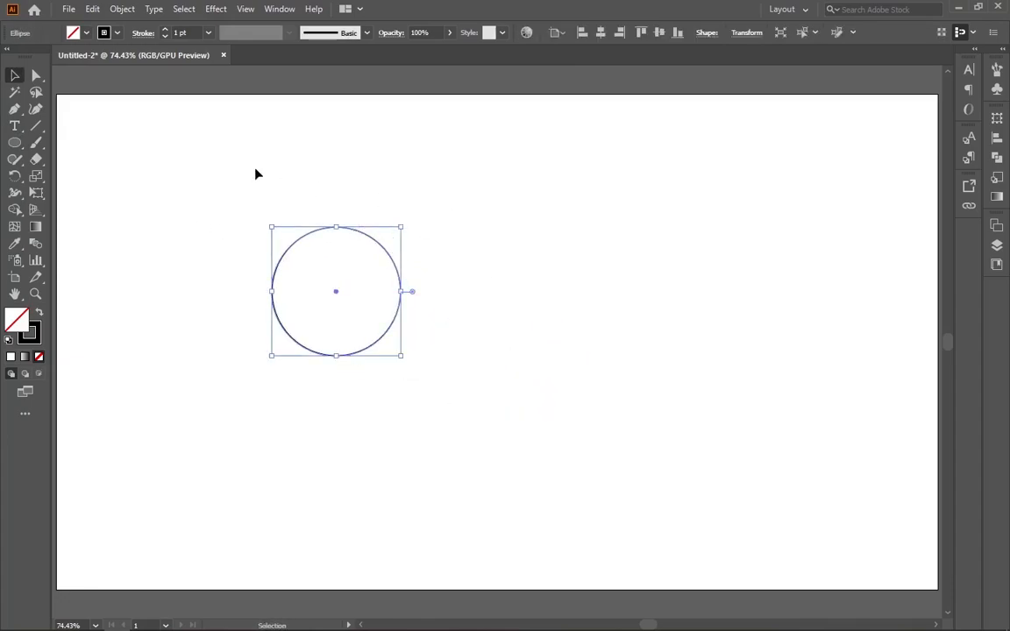
Make two copies of the circle rotated by 120° steps about its bottom anchor point, forming a three-circle cluster.
{"action": "left_click", "coordinate": [15, 177]}
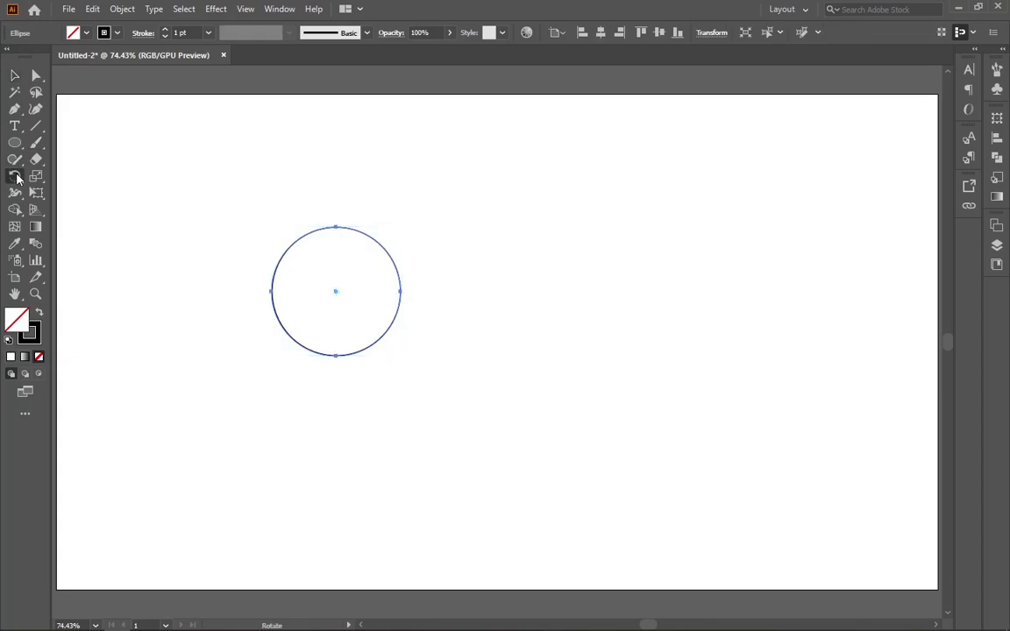
{"action": "key", "text": "alt"}
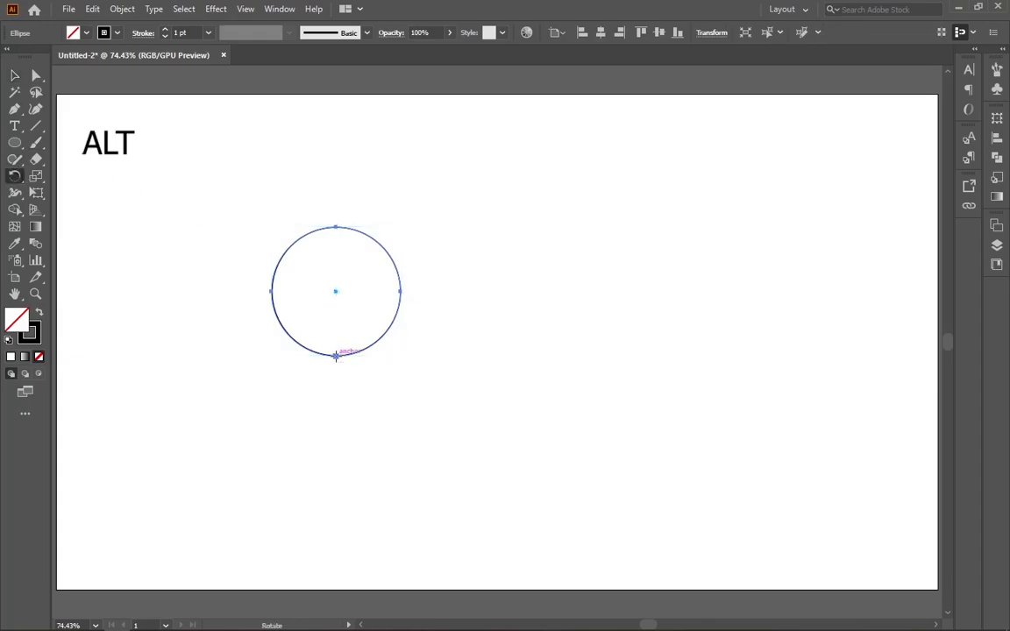
{"action": "left_click", "coordinate": [336, 356], "text": "alt"}
{"action": "type", "text": "120"}
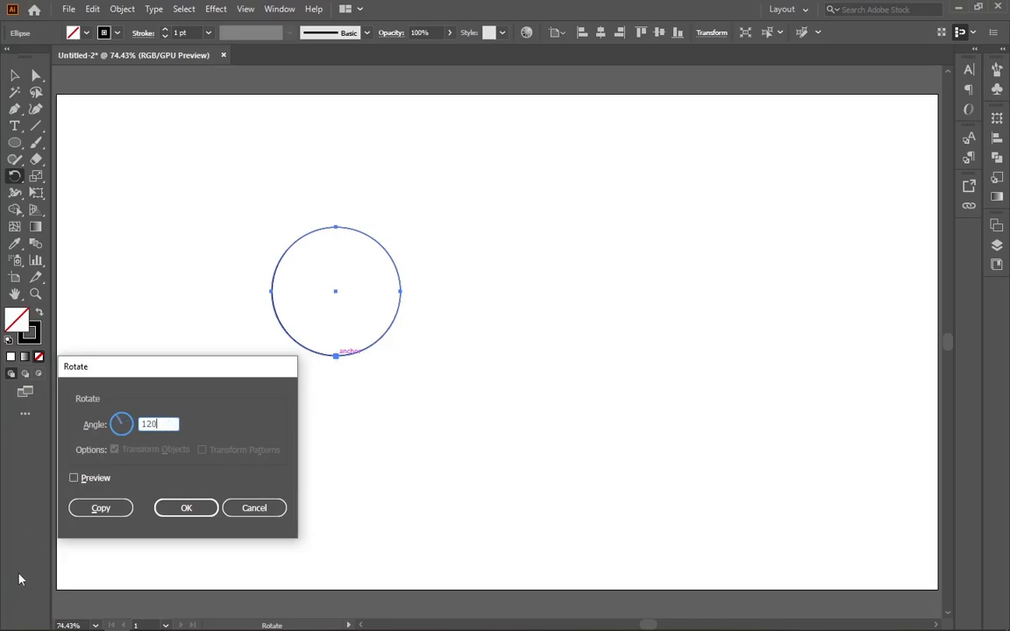
{"action": "left_click", "coordinate": [73, 478]}
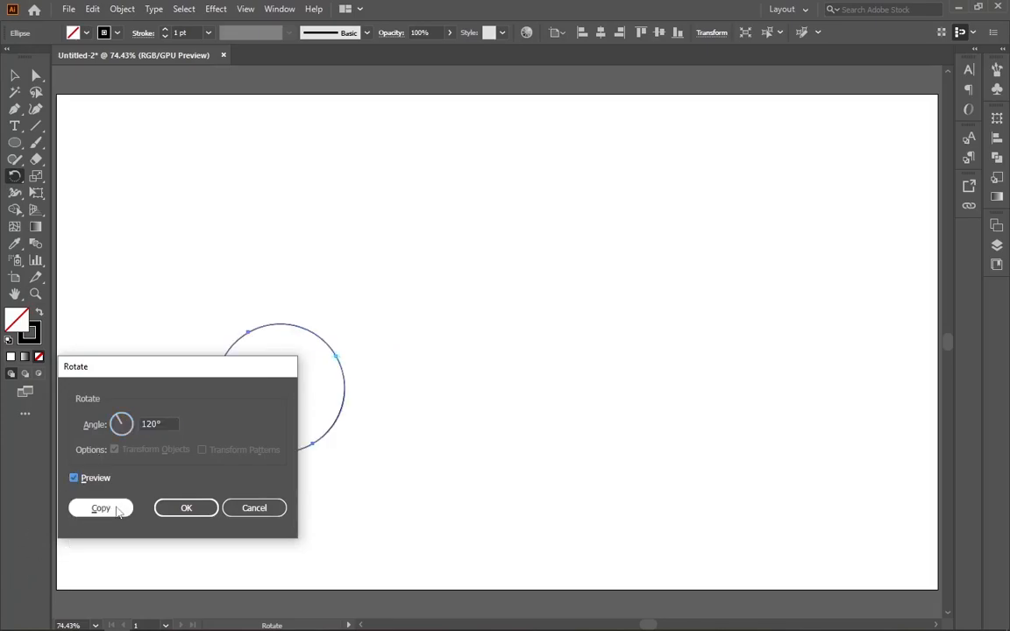
{"action": "left_click", "coordinate": [101, 508]}
{"action": "key", "text": "ctrl+d"}
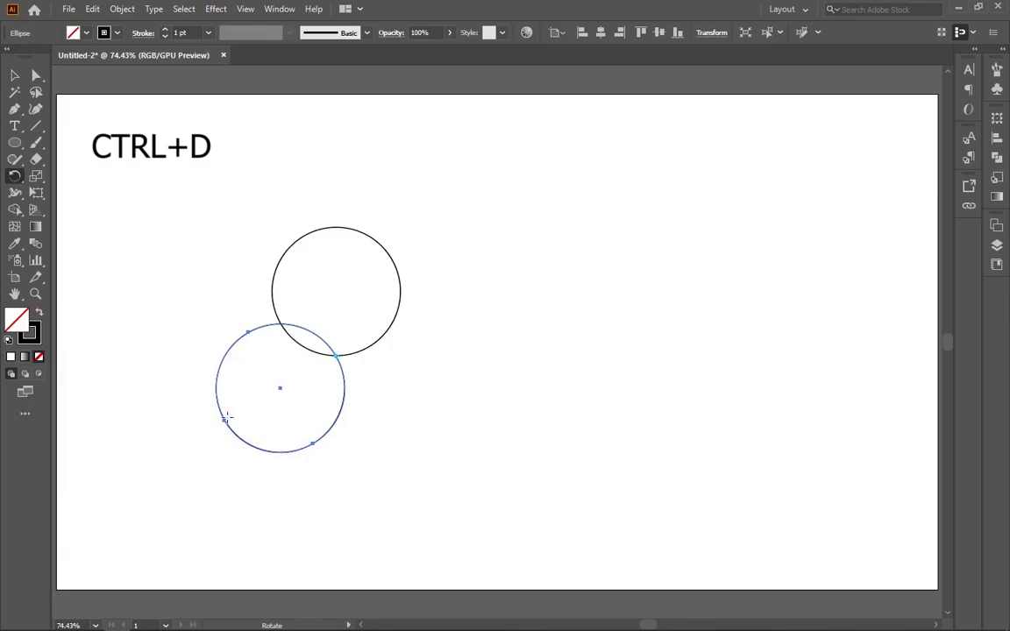
{"action": "key", "text": "ctrl+d"}
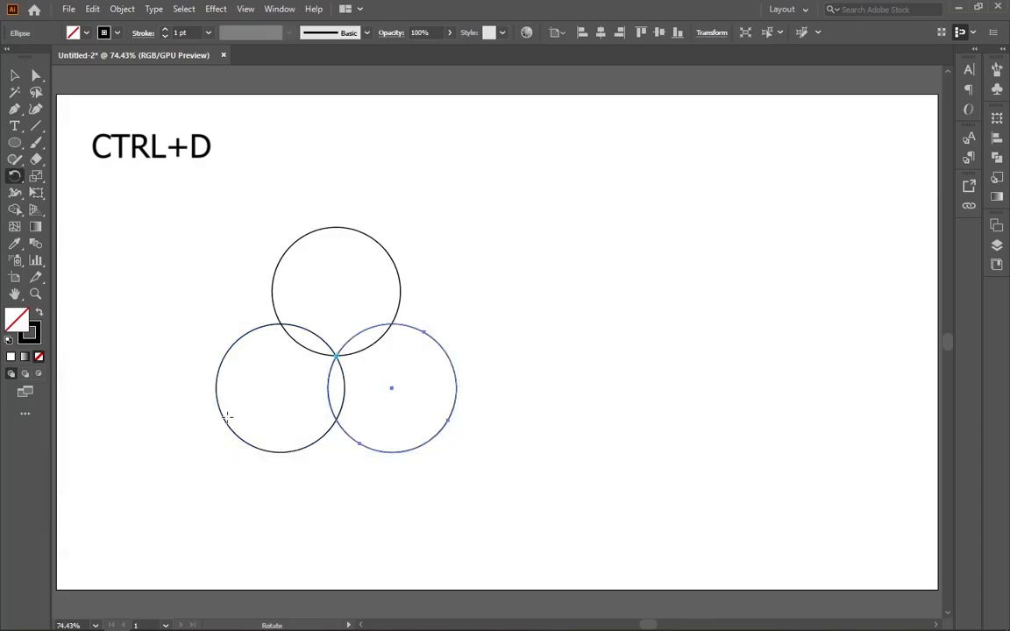
Move all three circles together to the middle of the artboard and deselect them.
{"action": "key", "text": "v"}
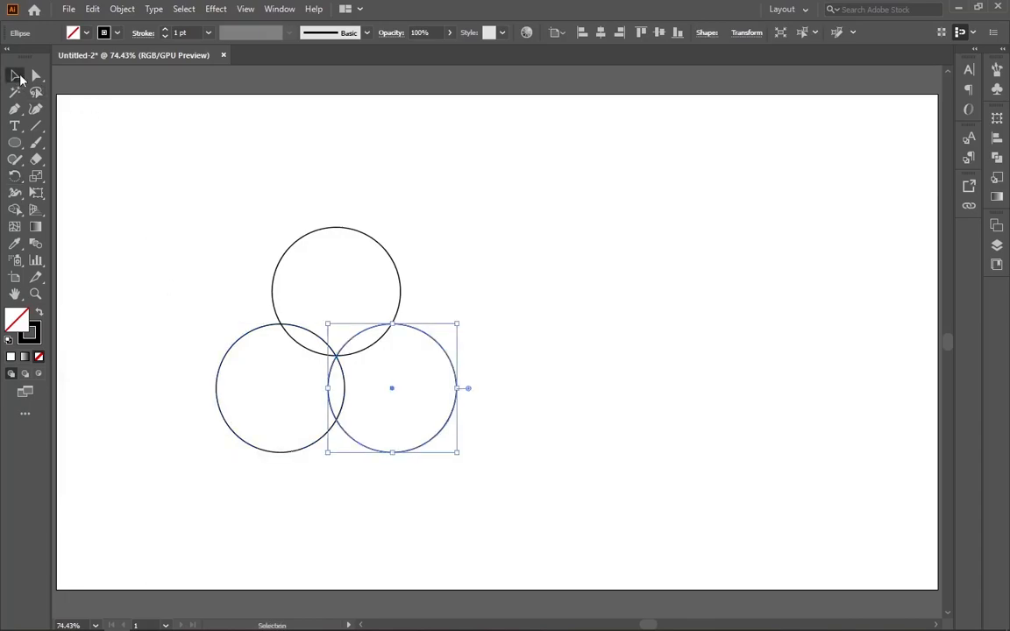
{"action": "left_click", "coordinate": [165, 167]}
{"action": "left_click_drag", "start_coordinate": [143, 197], "coordinate": [527, 319]}
{"action": "left_click", "coordinate": [383, 228]}
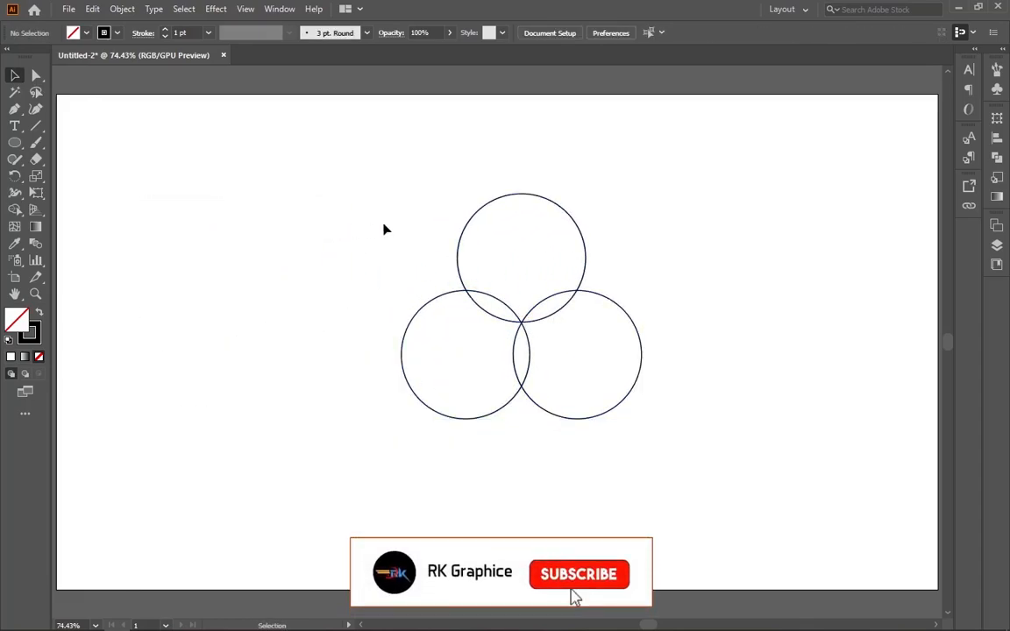
Duplicate the top circle, offsetting the copy -87 px horizontally and -50 px vertically so it touches the top of the lower-left circle.
{"action": "left_click", "coordinate": [466, 235]}
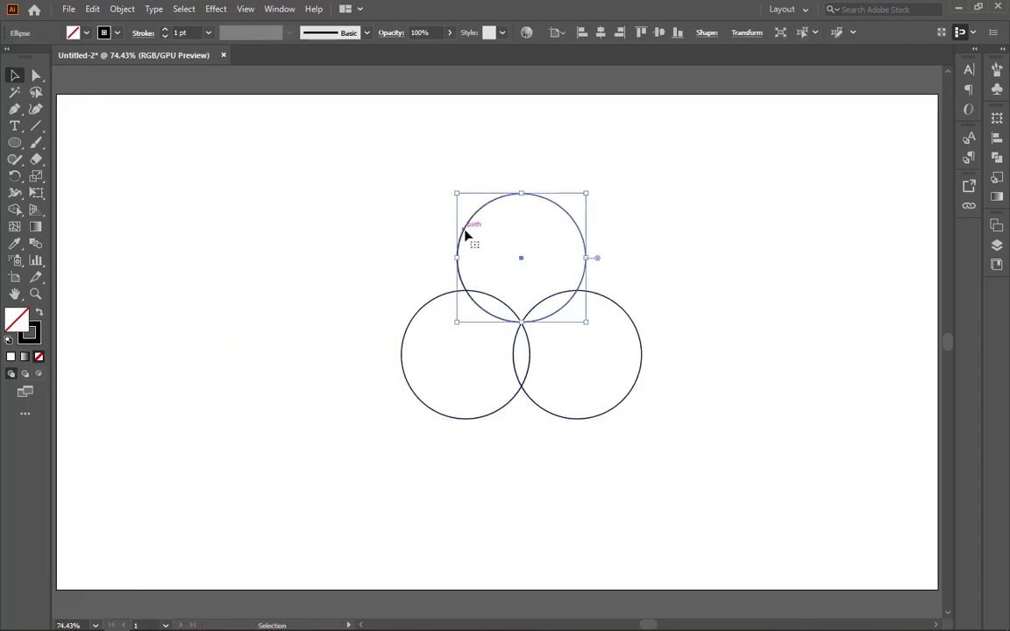
{"action": "left_click_drag", "start_coordinate": [466, 235], "coordinate": [412, 201]}
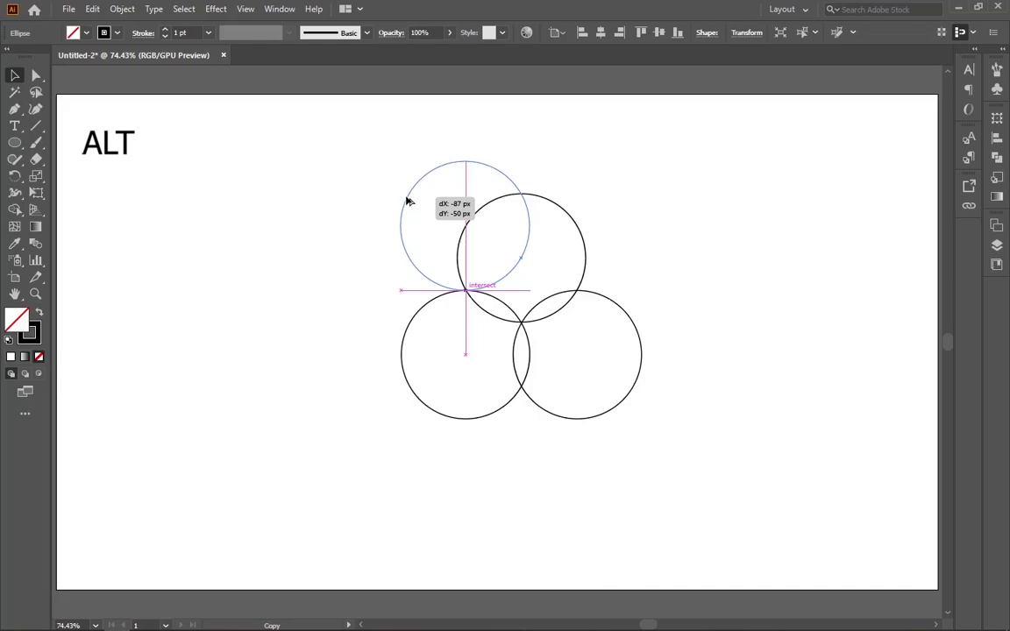
{"action": "left_click_drag", "start_coordinate": [406, 201], "coordinate": [407, 202]}
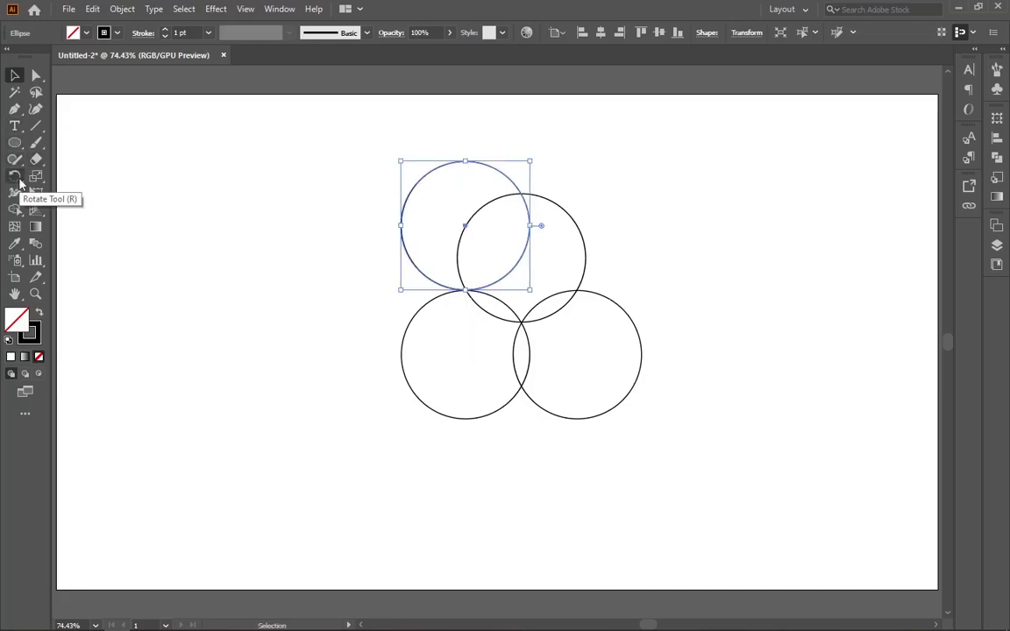
Make two copies of the offset circle rotated by 120° steps about the point where the three original circles meet.
{"action": "left_click_drag", "start_coordinate": [19, 182], "coordinate": [36, 180]}
{"action": "left_click", "coordinate": [59, 180]}
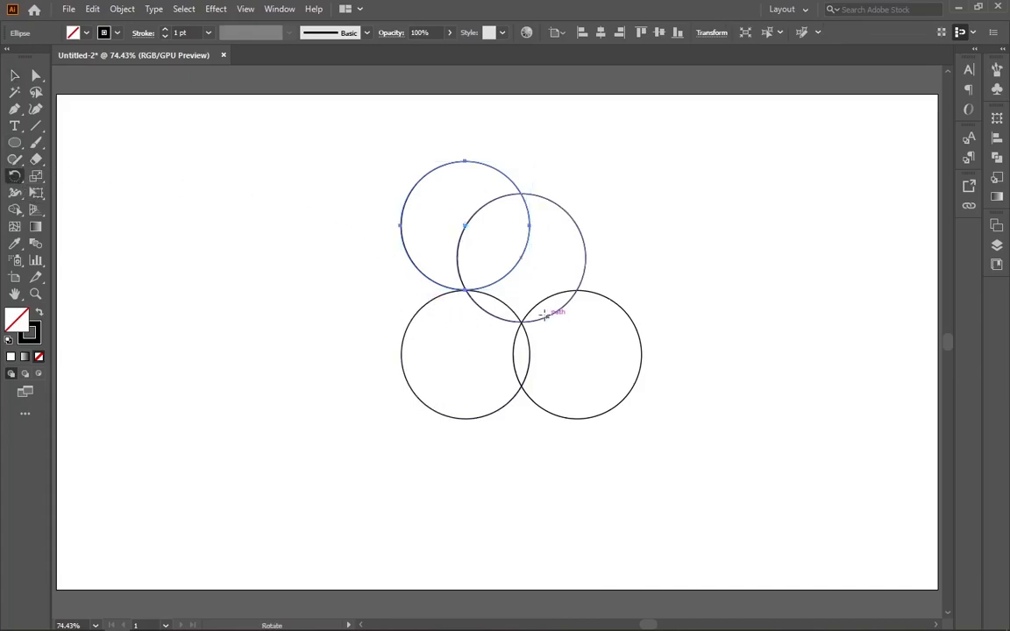
{"action": "left_click", "coordinate": [520, 321], "text": "alt"}
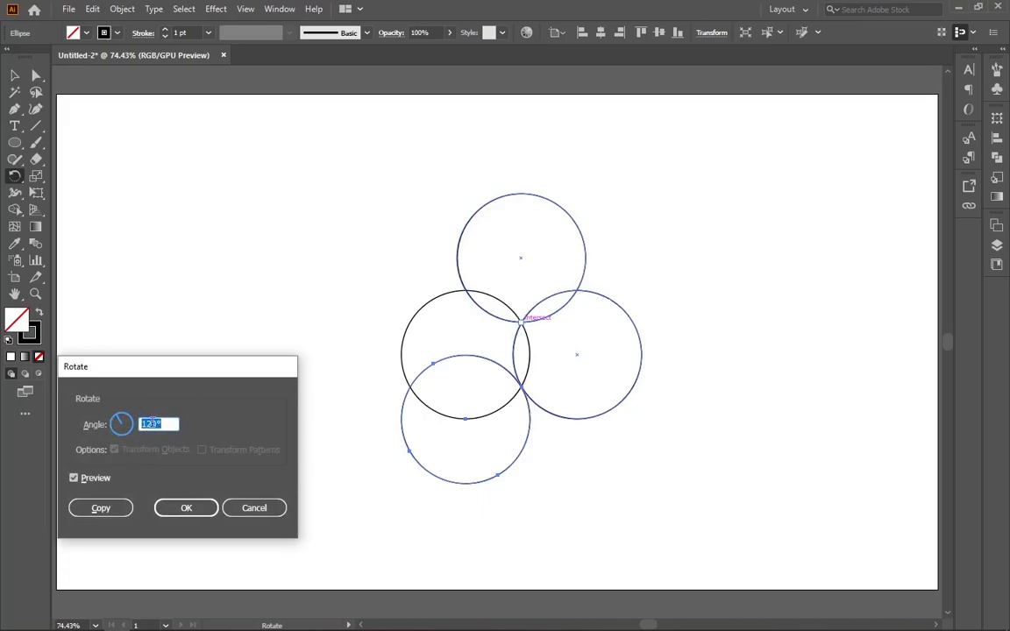
{"action": "left_click", "coordinate": [101, 509]}
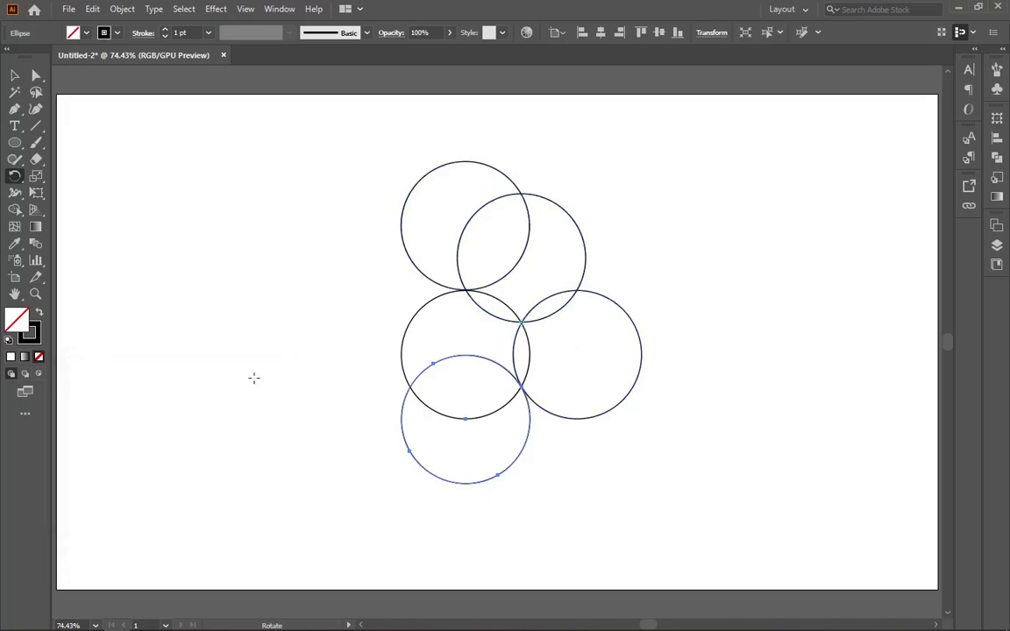
{"action": "key", "text": "ctrl+d"}
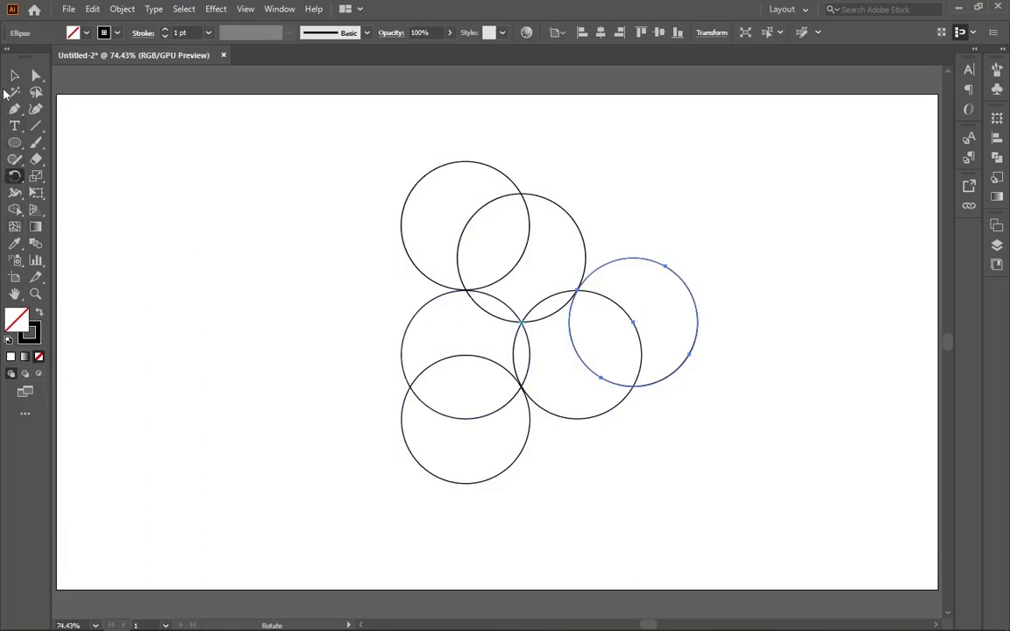
Use Shape Builder with a white-to-black gradient fill on all six circles to form three overlap lenses and one merged central body.
{"action": "left_click", "coordinate": [12, 79]}
{"action": "left_click", "coordinate": [215, 200]}
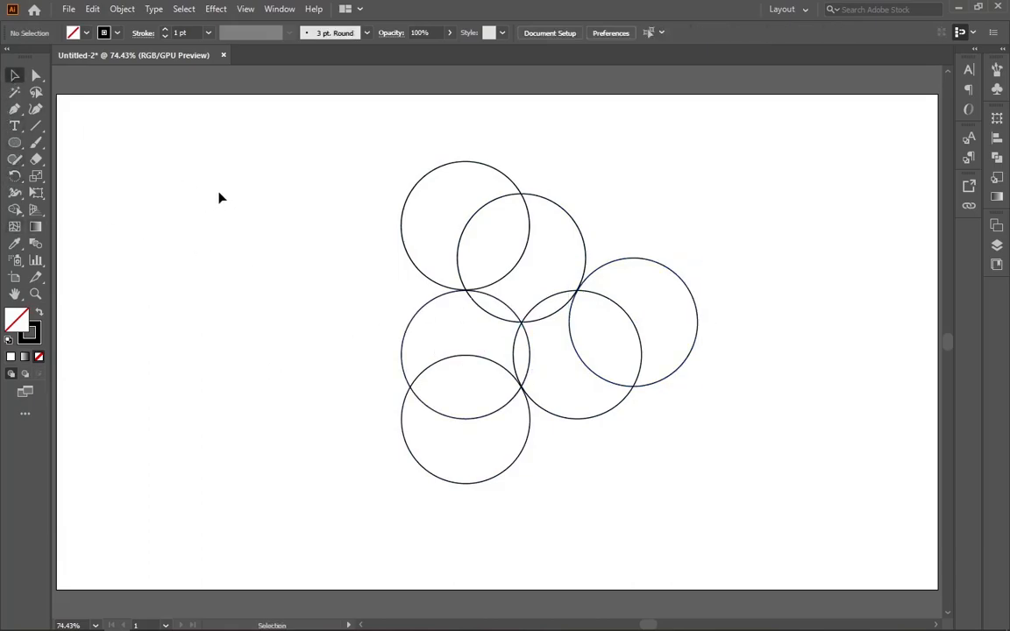
{"action": "left_click_drag", "start_coordinate": [305, 135], "coordinate": [717, 451]}
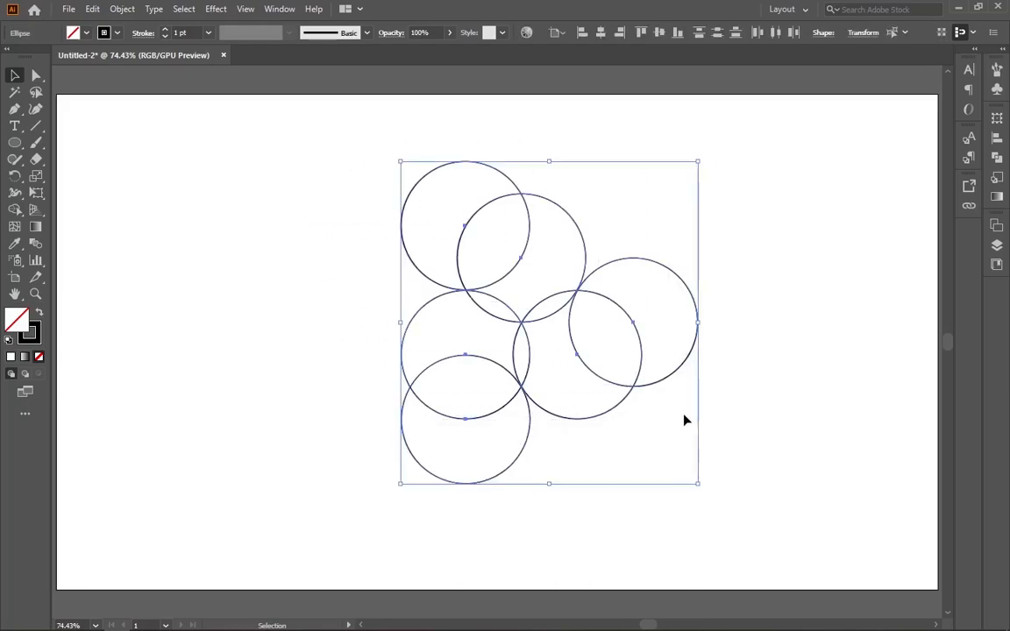
{"action": "left_click", "coordinate": [14, 210]}
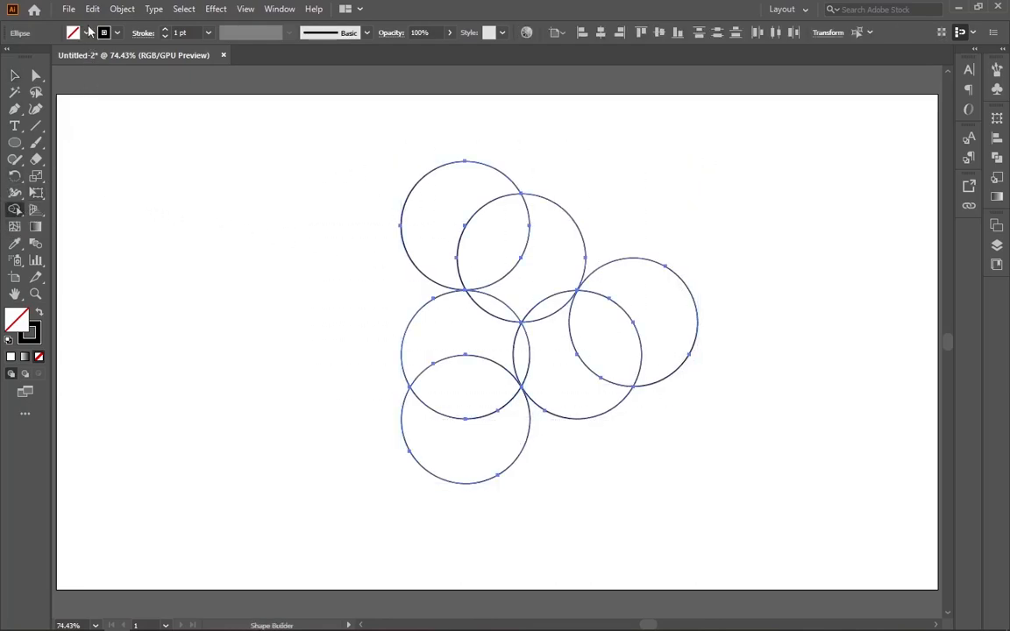
{"action": "left_click", "coordinate": [85, 32]}
{"action": "left_click", "coordinate": [10, 85]}
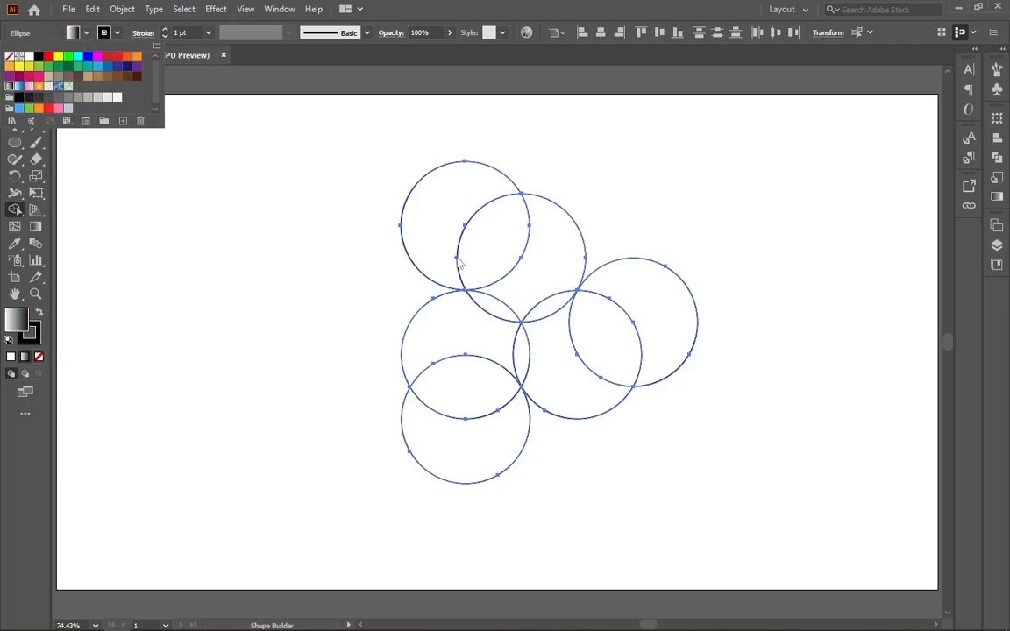
{"action": "key", "text": "Escape"}
{"action": "left_click", "coordinate": [501, 228]}
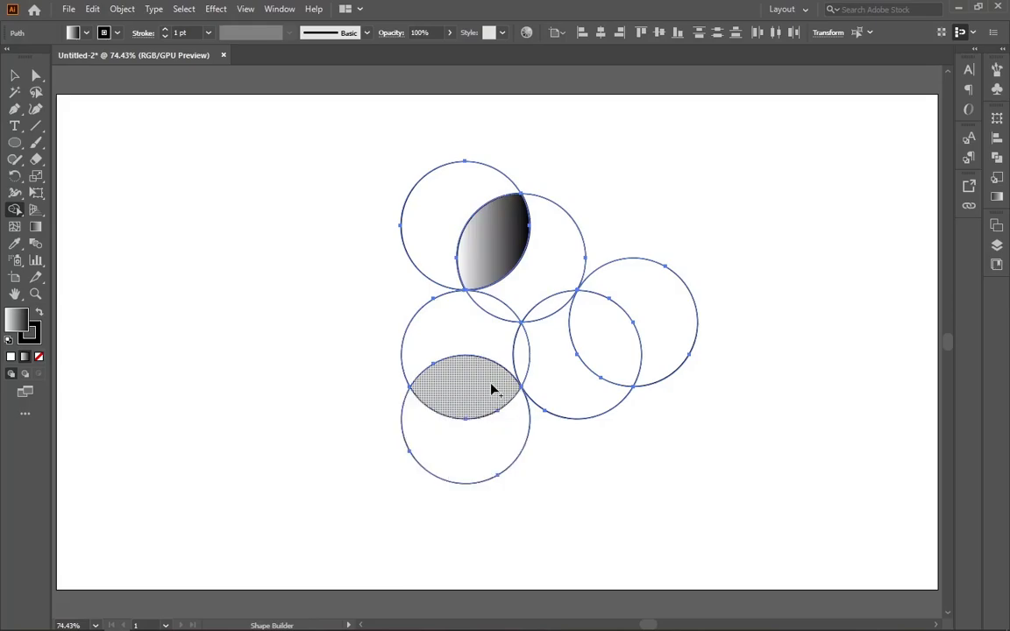
{"action": "left_click", "coordinate": [469, 390]}
{"action": "left_click", "coordinate": [603, 333]}
{"action": "mouse_move", "coordinate": [545, 264]}
{"action": "left_mouse_down"}
{"action": "mouse_move", "coordinate": [554, 342]}
{"action": "mouse_move", "coordinate": [498, 345]}
{"action": "mouse_move", "coordinate": [501, 272]}
{"action": "mouse_move", "coordinate": [474, 282]}
{"action": "left_mouse_up"}
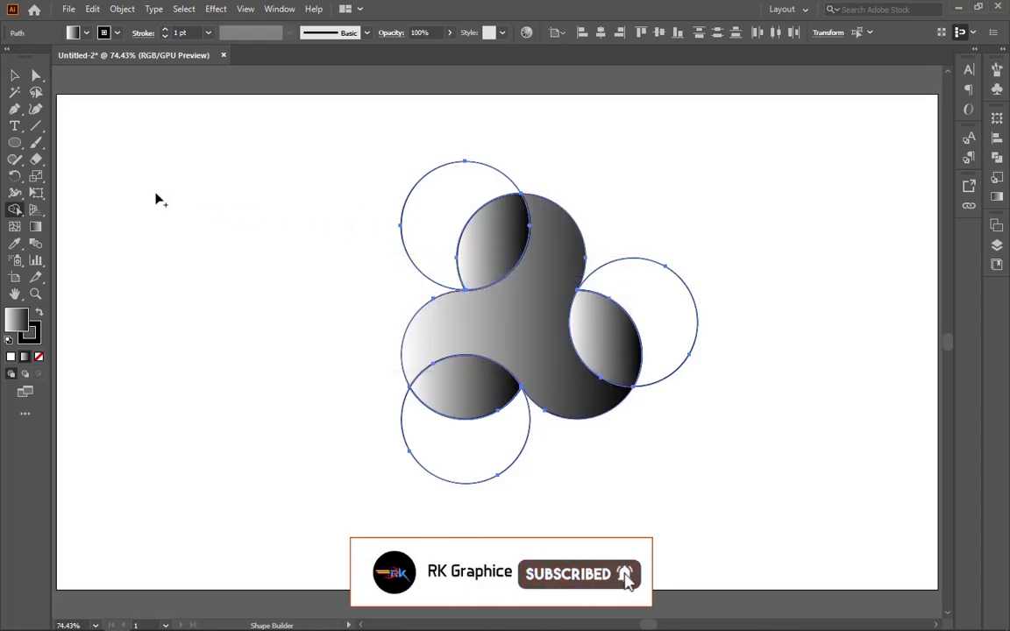
Delete the three unfilled outer circle remnants around the gradient shape.
{"action": "key", "text": "v"}
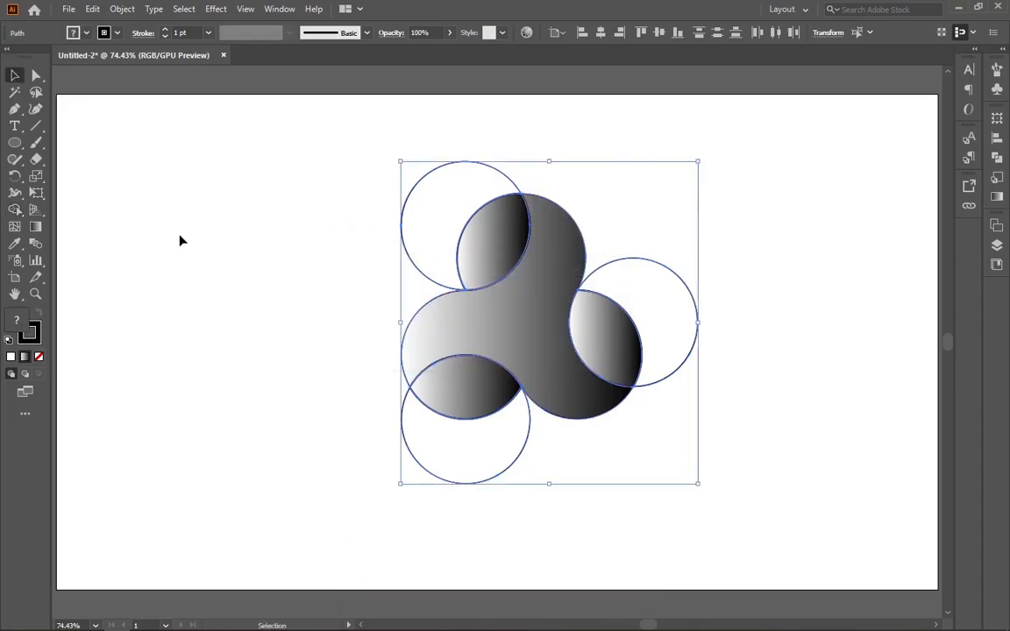
{"action": "left_click", "coordinate": [379, 230]}
{"action": "left_click", "coordinate": [462, 165]}
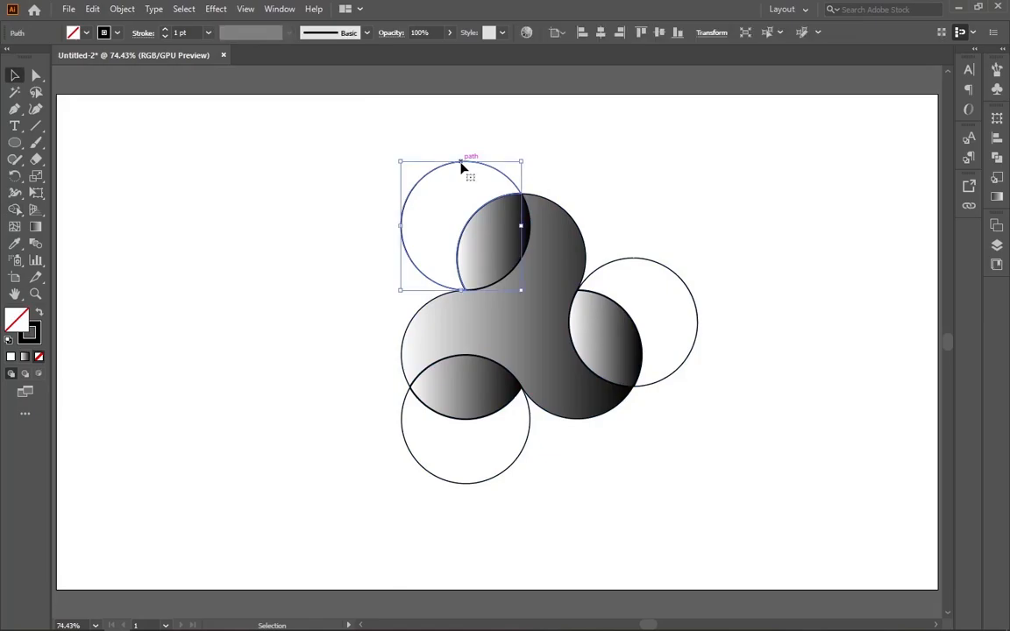
{"action": "key", "text": "Delete"}
{"action": "left_click", "coordinate": [664, 264]}
{"action": "key", "text": "Delete"}
{"action": "left_click", "coordinate": [523, 450]}
{"action": "key", "text": "Delete"}
Set the stroke of all the gradient-filled shapes to None and deselect them.
{"action": "left_click_drag", "start_coordinate": [369, 216], "coordinate": [659, 457]}
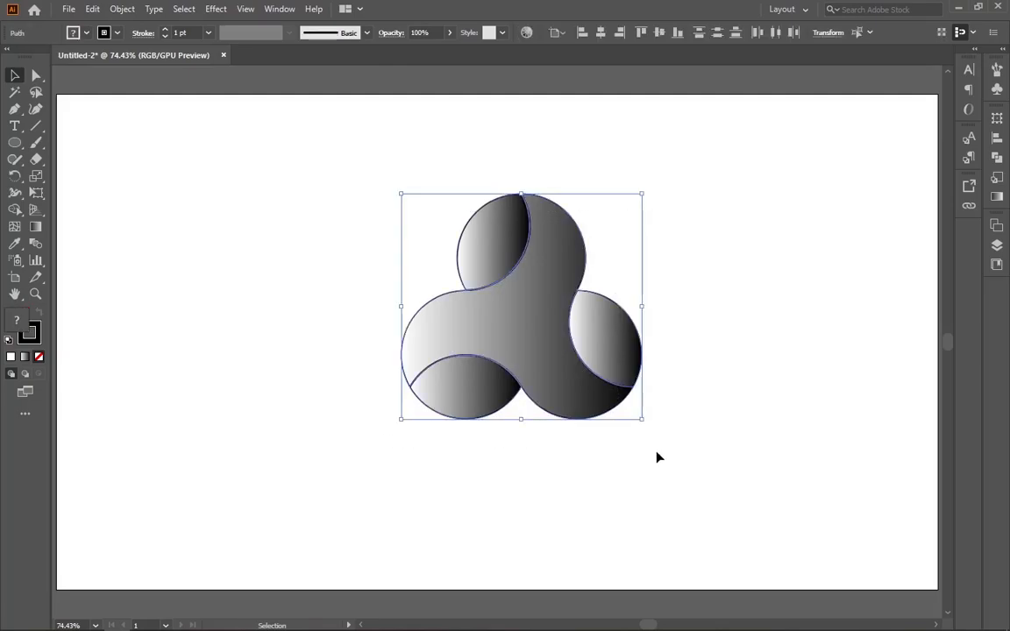
{"action": "left_click", "coordinate": [118, 34]}
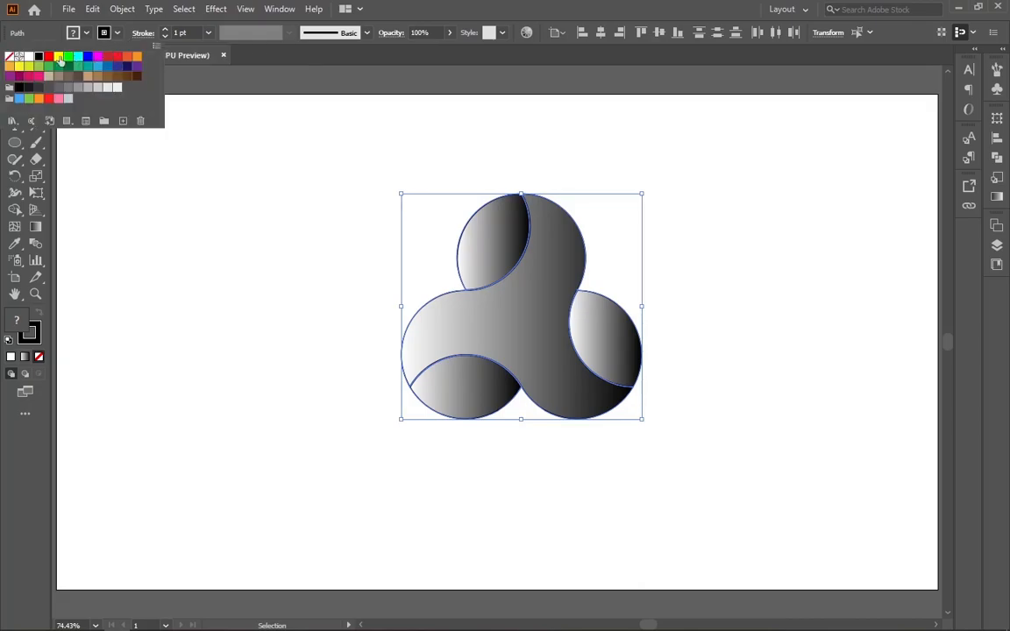
{"action": "left_click", "coordinate": [9, 56]}
{"action": "left_click", "coordinate": [220, 217]}
{"action": "left_click", "coordinate": [221, 217]}
Move the whole gradient-filled logo to the upper-left area of the artboard and deselect it.
{"action": "left_click_drag", "start_coordinate": [370, 170], "coordinate": [692, 434]}
{"action": "left_click_drag", "start_coordinate": [536, 312], "coordinate": [356, 286]}
{"action": "left_click", "coordinate": [546, 368]}
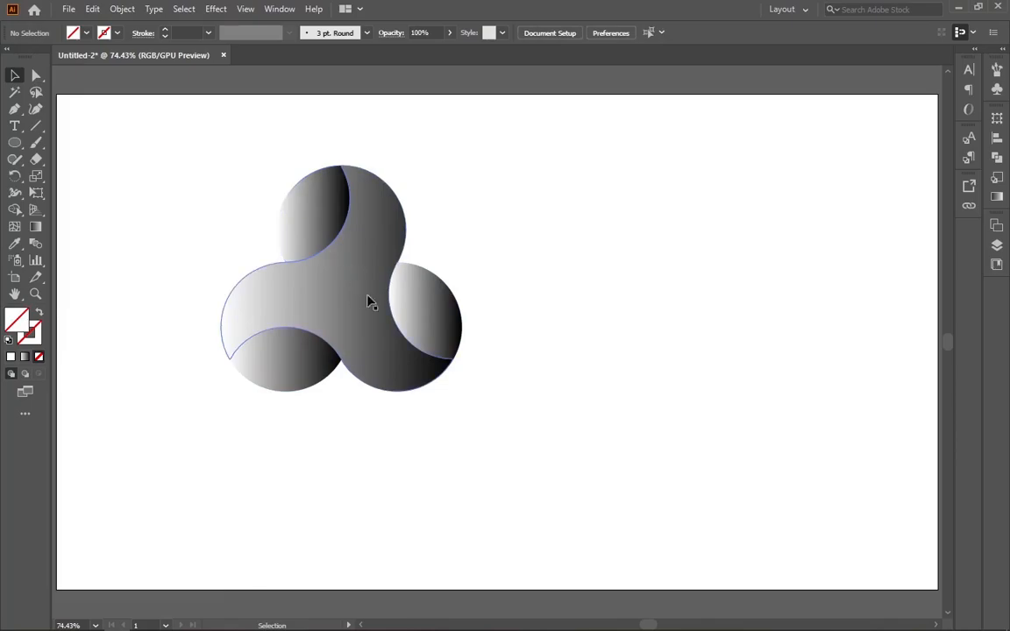
Change the central body's gradient fill to a radial gradient.
{"action": "left_click", "coordinate": [371, 261]}
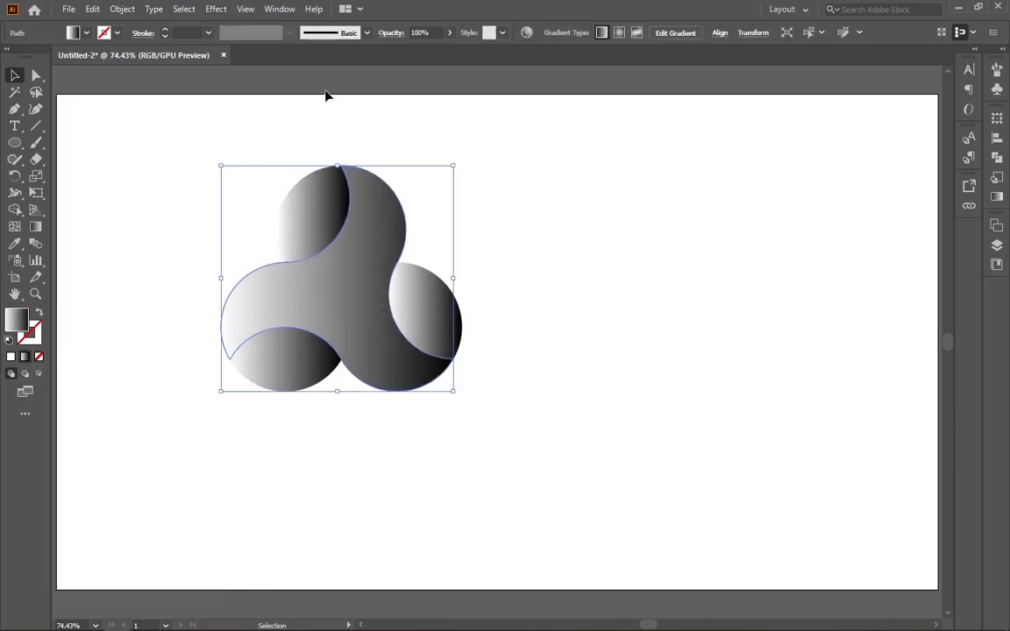
{"action": "left_click", "coordinate": [279, 10]}
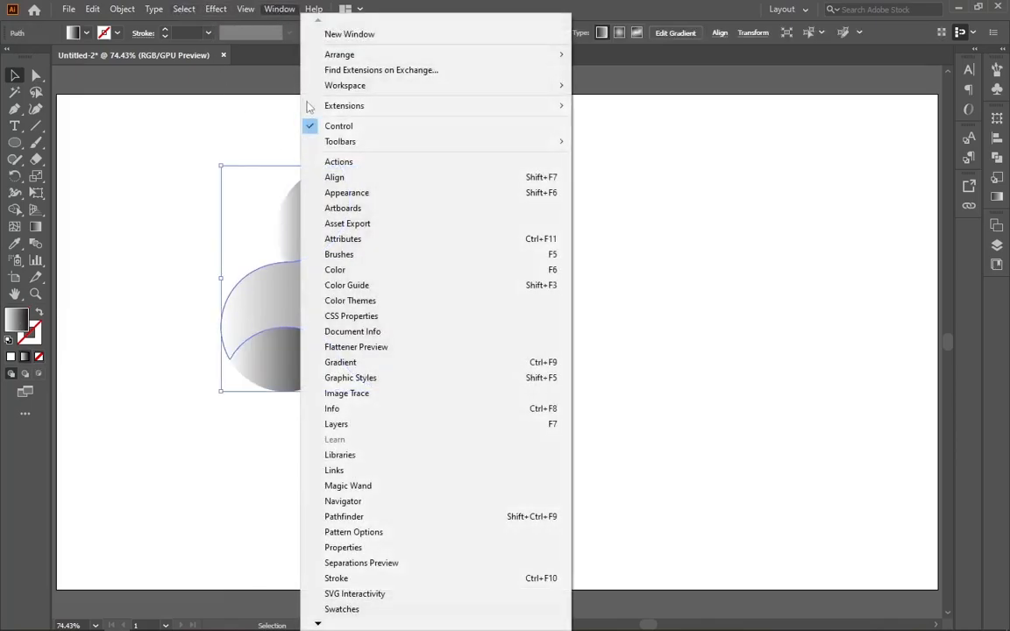
{"action": "left_click", "coordinate": [375, 362]}
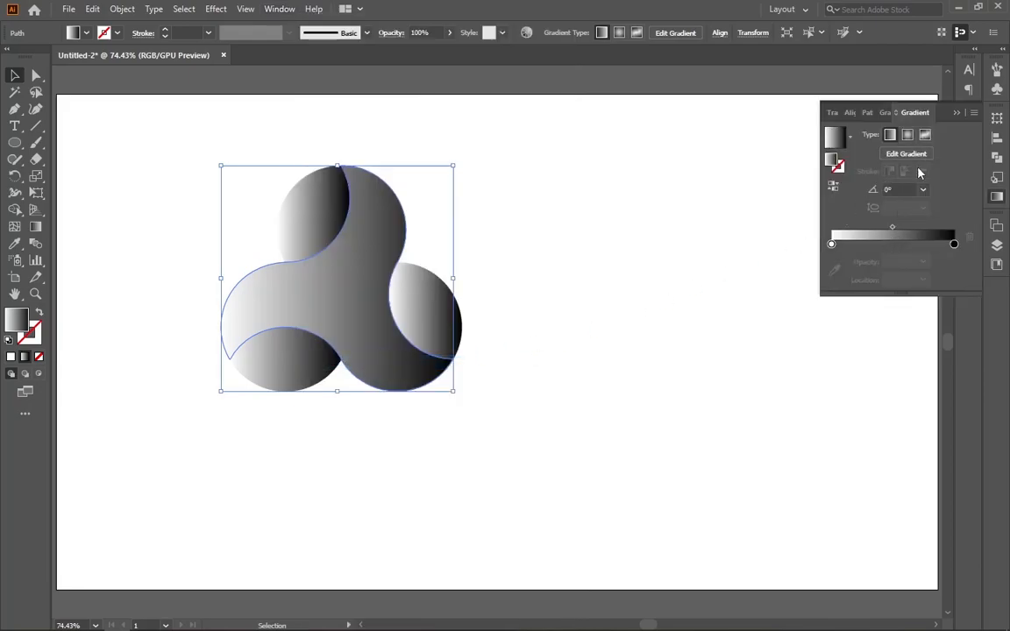
{"action": "left_click", "coordinate": [908, 134]}
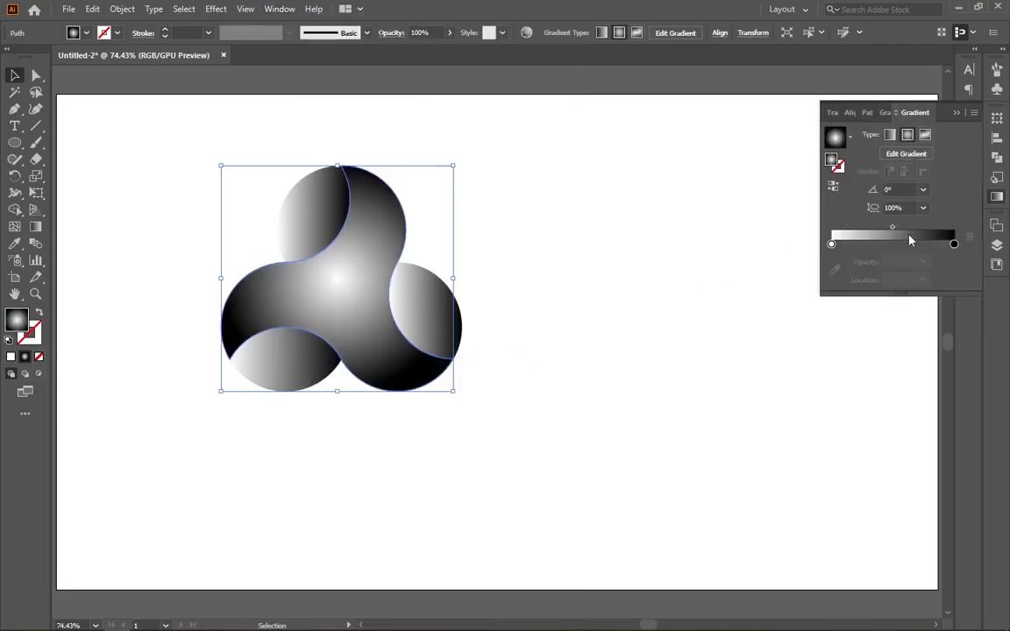
Set the outer colour stop of the central body's radial gradient to medium grey and deselect the shape.
{"action": "left_click", "coordinate": [953, 244]}
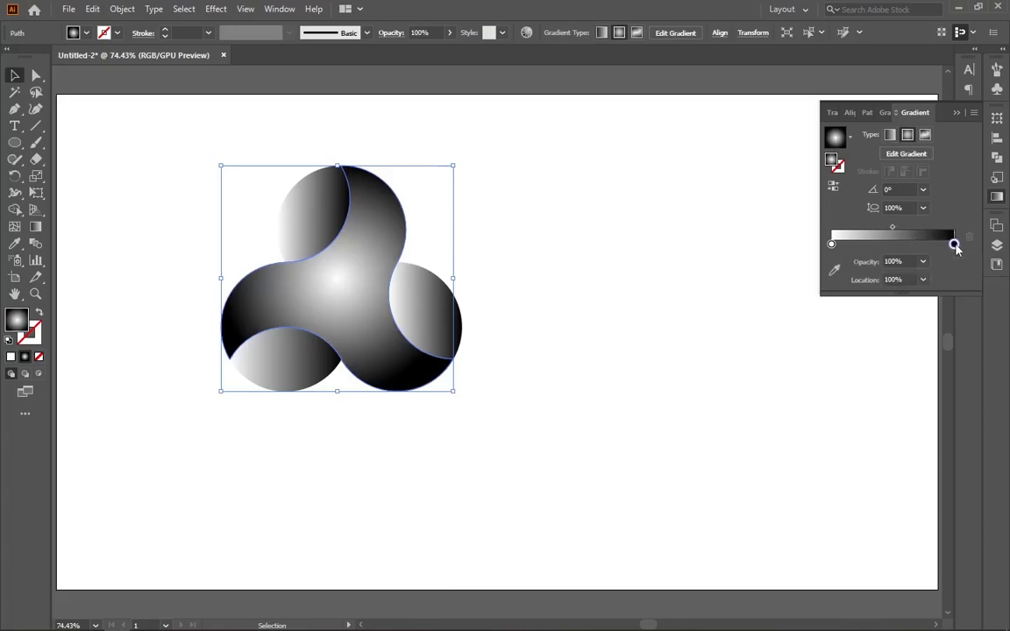
{"action": "double_click", "coordinate": [954, 244]}
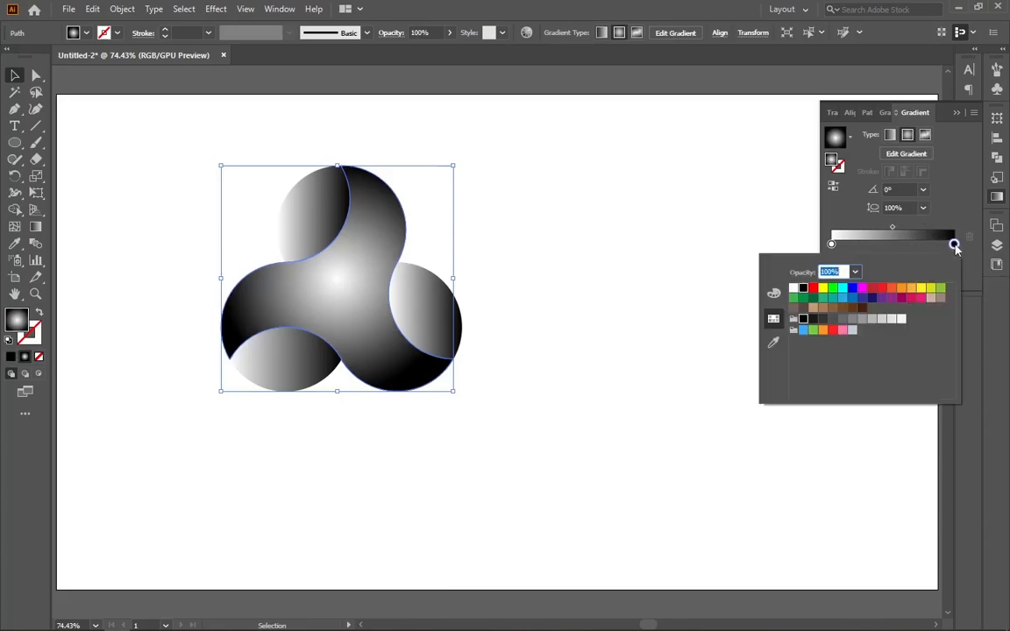
{"action": "left_click", "coordinate": [843, 320]}
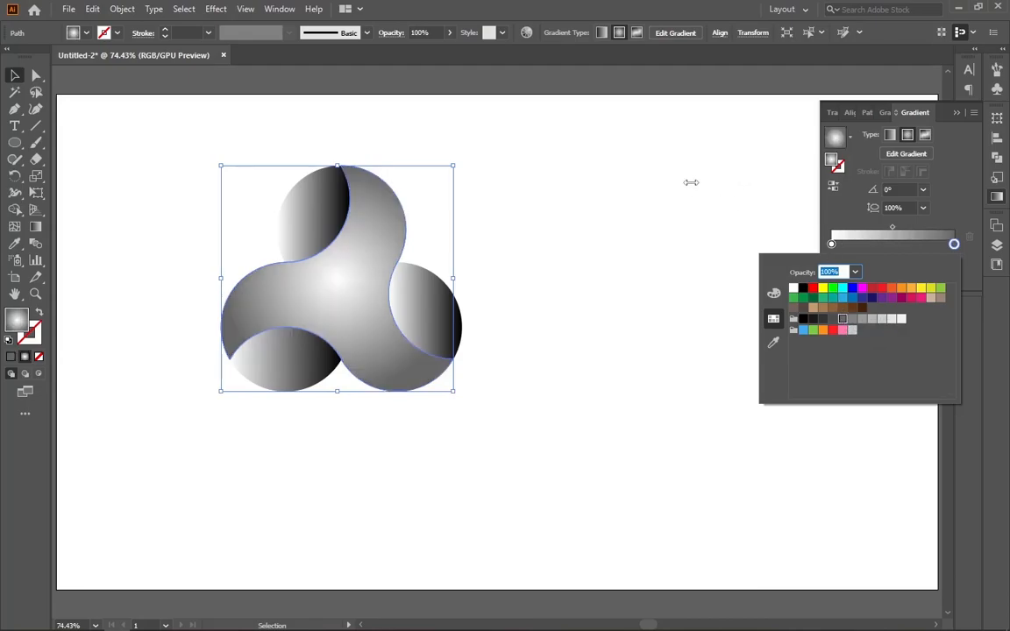
{"action": "left_click", "coordinate": [692, 185]}
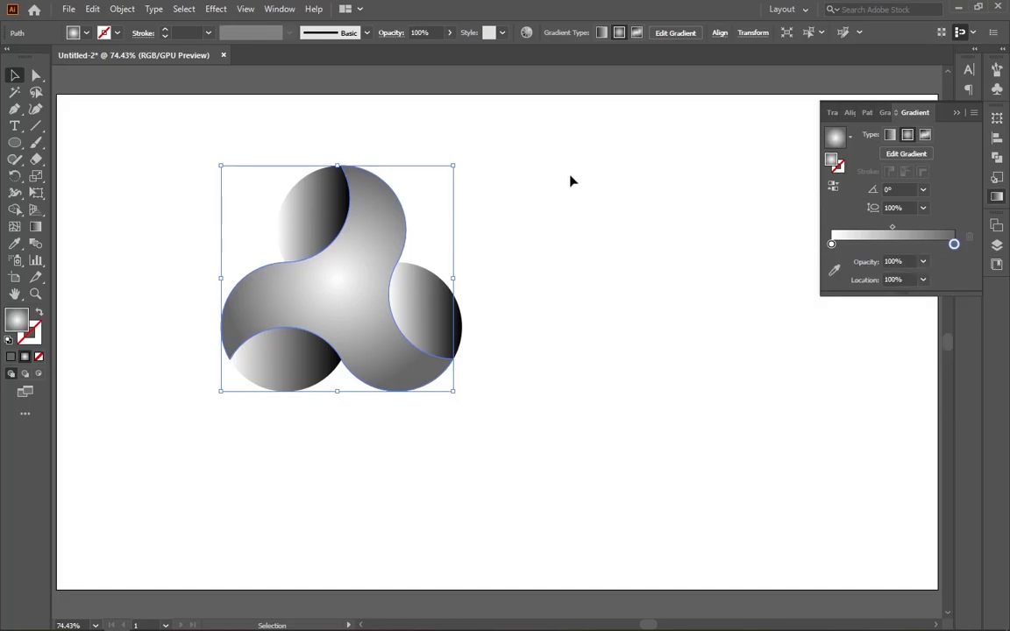
{"action": "left_click", "coordinate": [213, 145]}
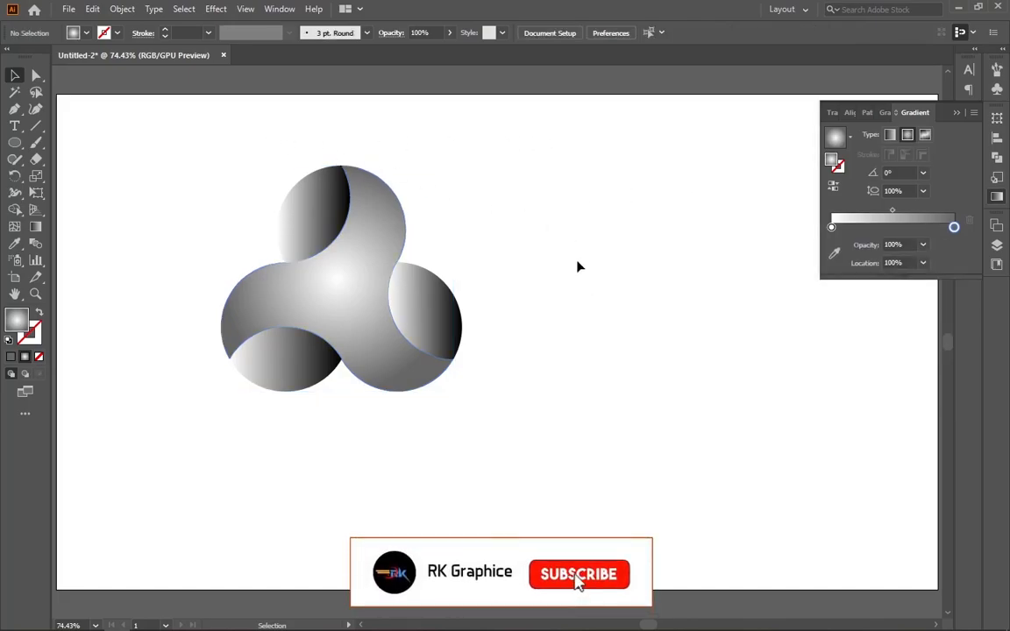
Set the inner colour stop of the central body's radial gradient to the lightest grey swatch.
{"action": "left_click", "coordinate": [361, 308]}
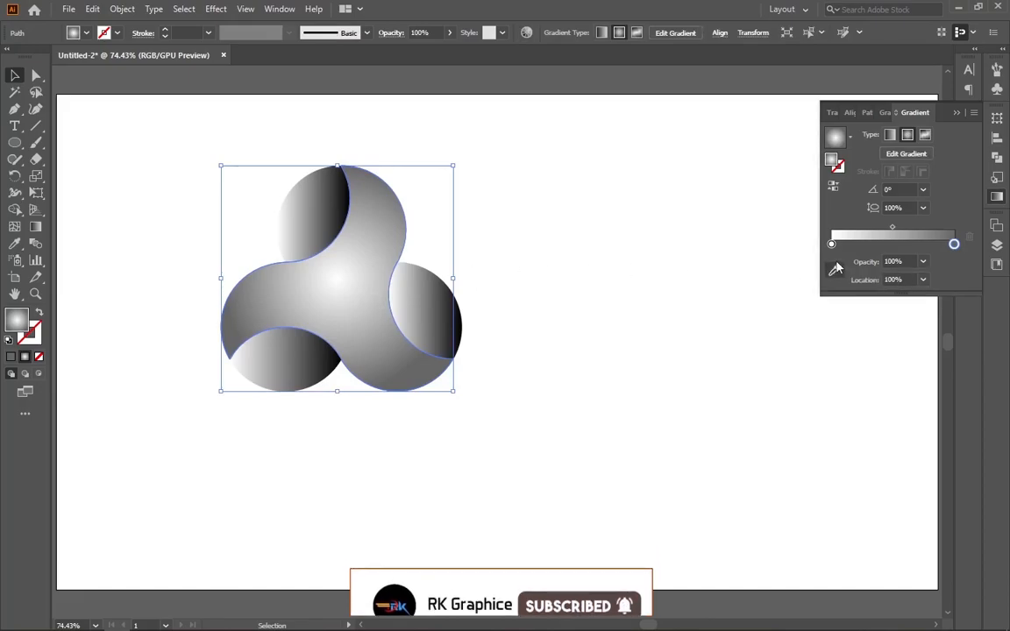
{"action": "double_click", "coordinate": [831, 243]}
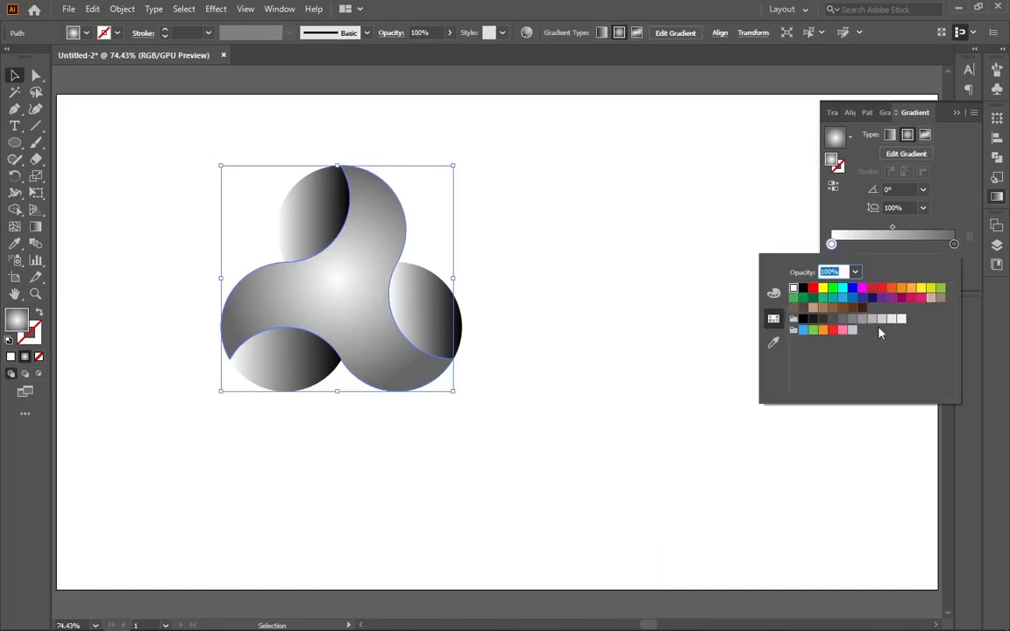
{"action": "left_click", "coordinate": [901, 317]}
Set the midpoint location of the central body's radial gradient to 70% and deselect the shape.
{"action": "left_click", "coordinate": [892, 228]}
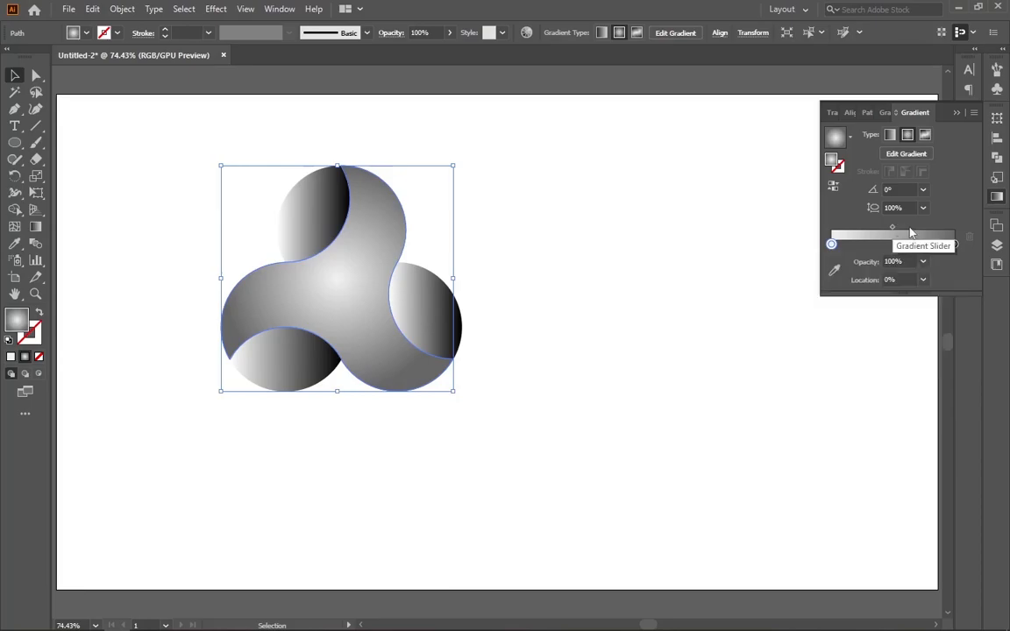
{"action": "left_click_drag", "start_coordinate": [893, 229], "coordinate": [921, 228]}
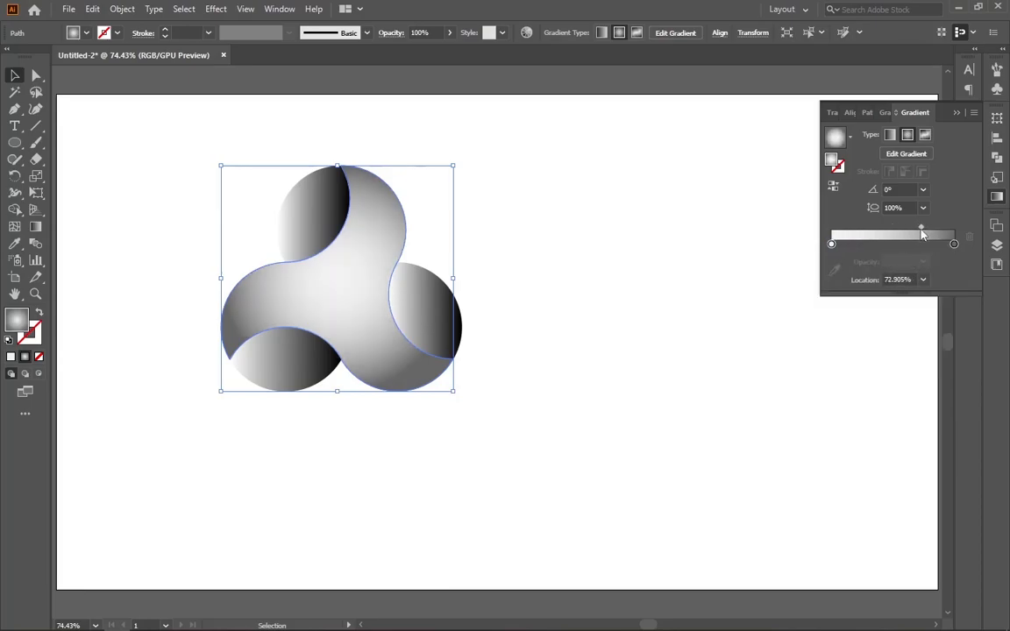
{"action": "left_click", "coordinate": [923, 279]}
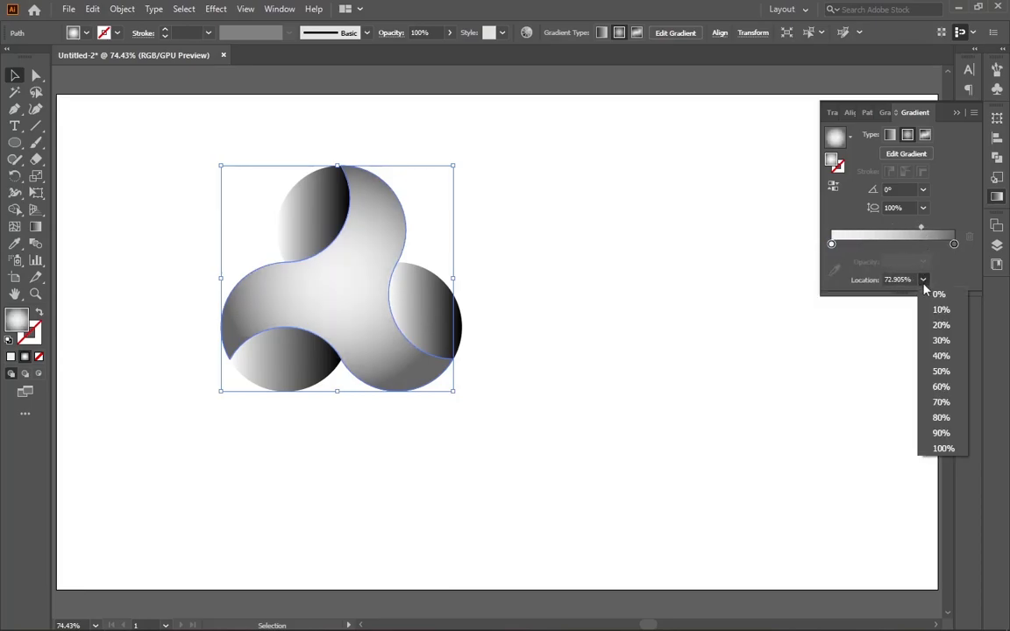
{"action": "left_click", "coordinate": [942, 403]}
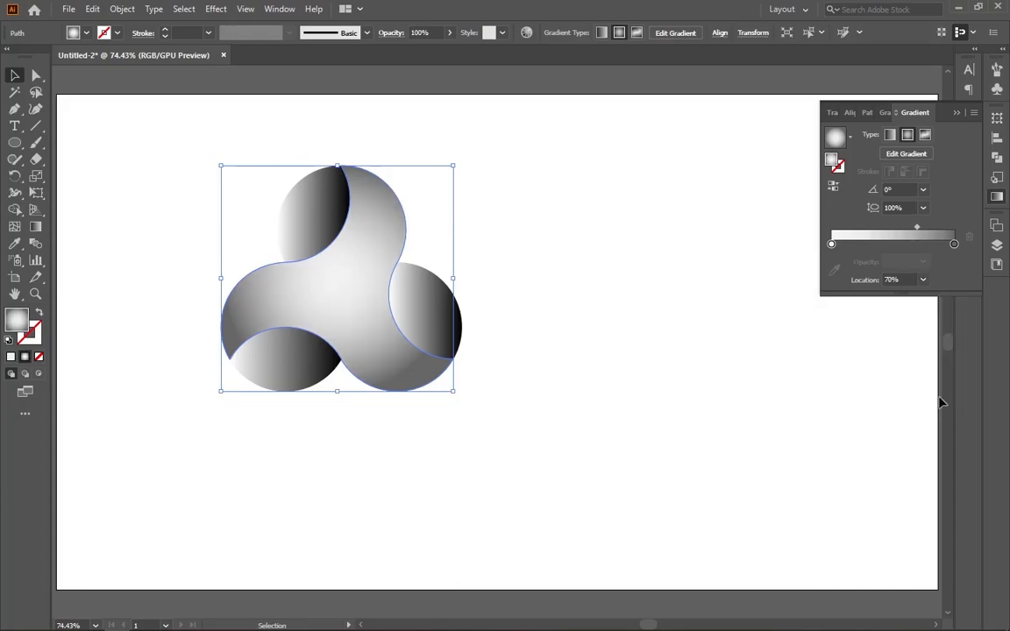
{"action": "left_click", "coordinate": [759, 296]}
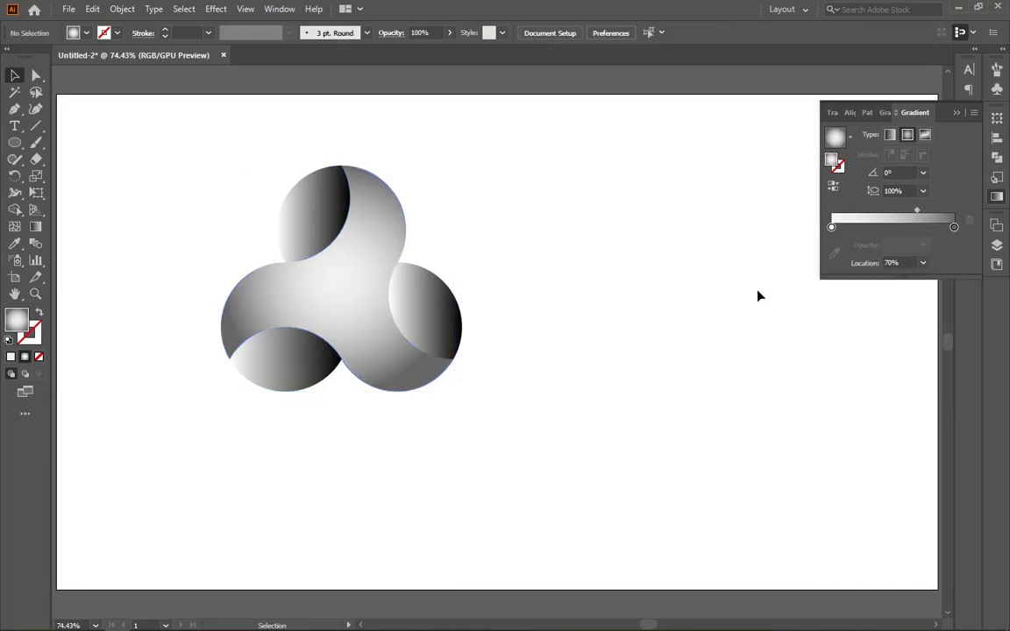
Colour the right lobe's linear gradient from cyan to dark navy blue and deselect it.
{"action": "left_click", "coordinate": [429, 312]}
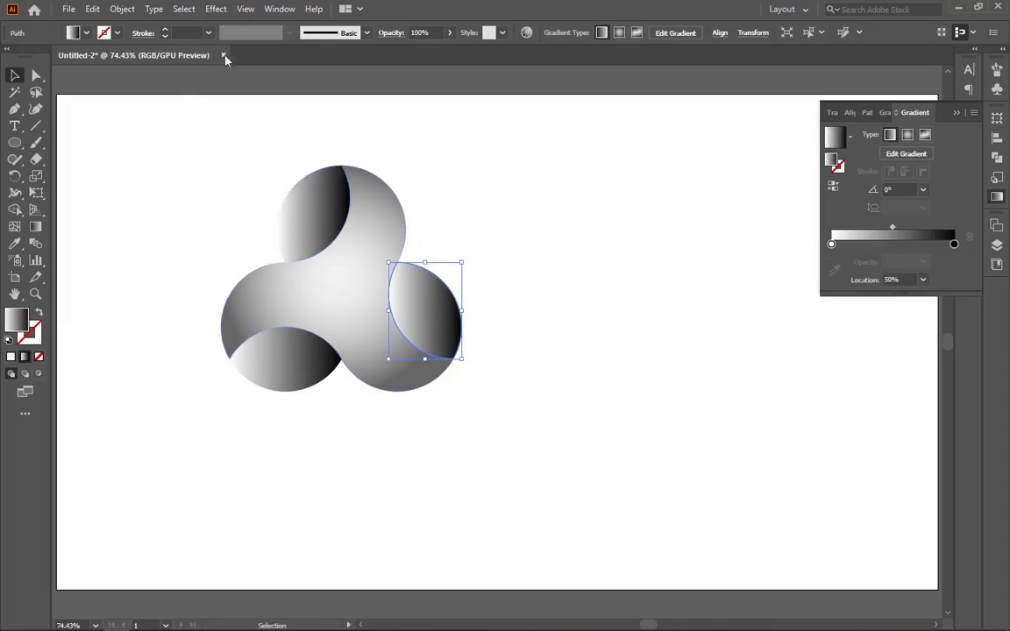
{"action": "left_click", "coordinate": [279, 9]}
{"action": "left_click", "coordinate": [655, 166]}
{"action": "double_click", "coordinate": [831, 243]}
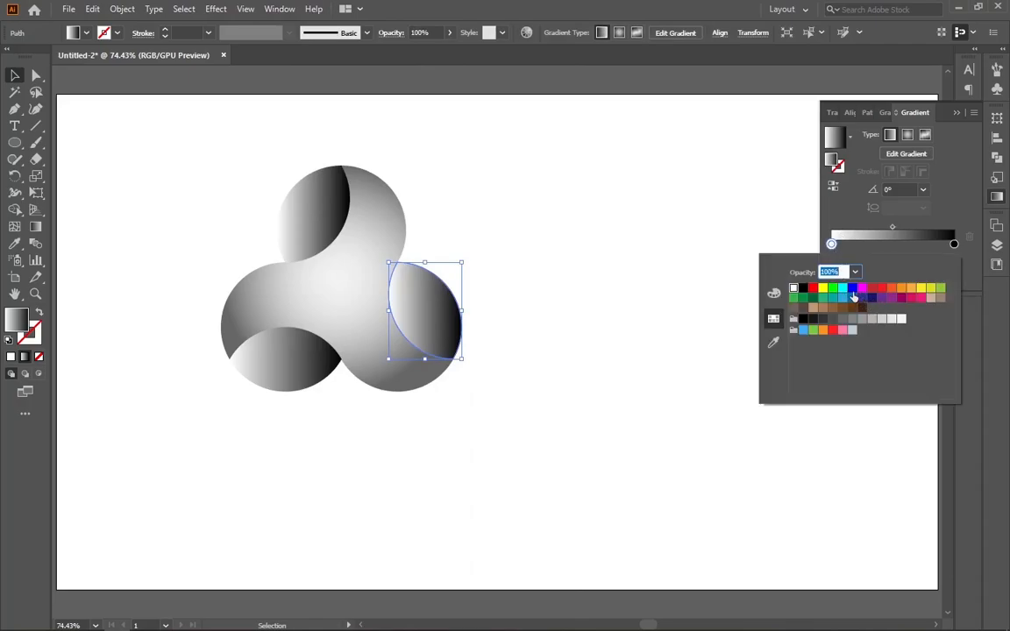
{"action": "left_click", "coordinate": [842, 290]}
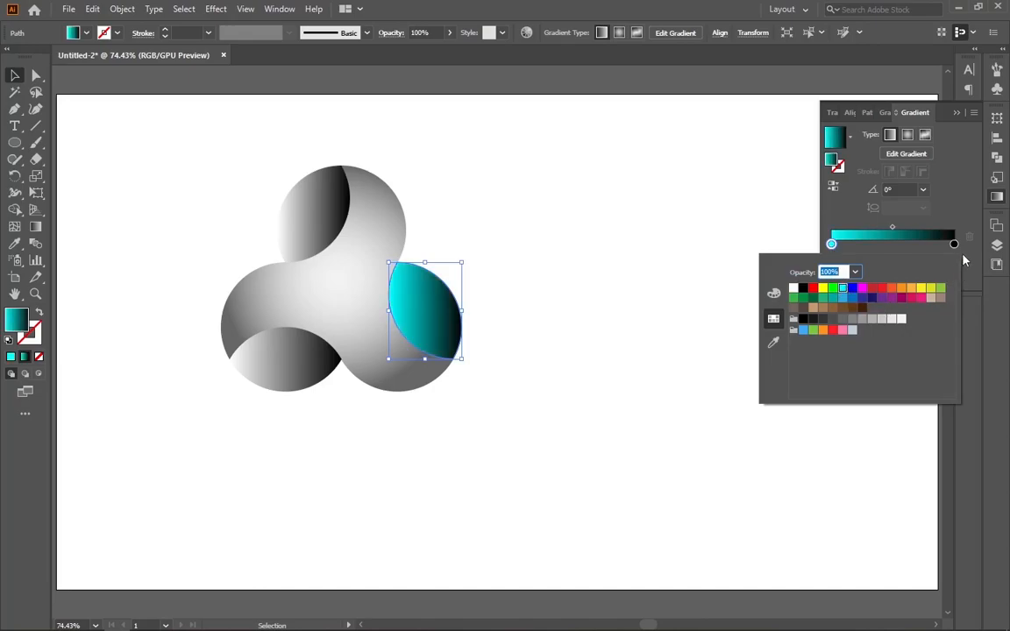
{"action": "double_click", "coordinate": [954, 244]}
{"action": "left_click", "coordinate": [871, 300]}
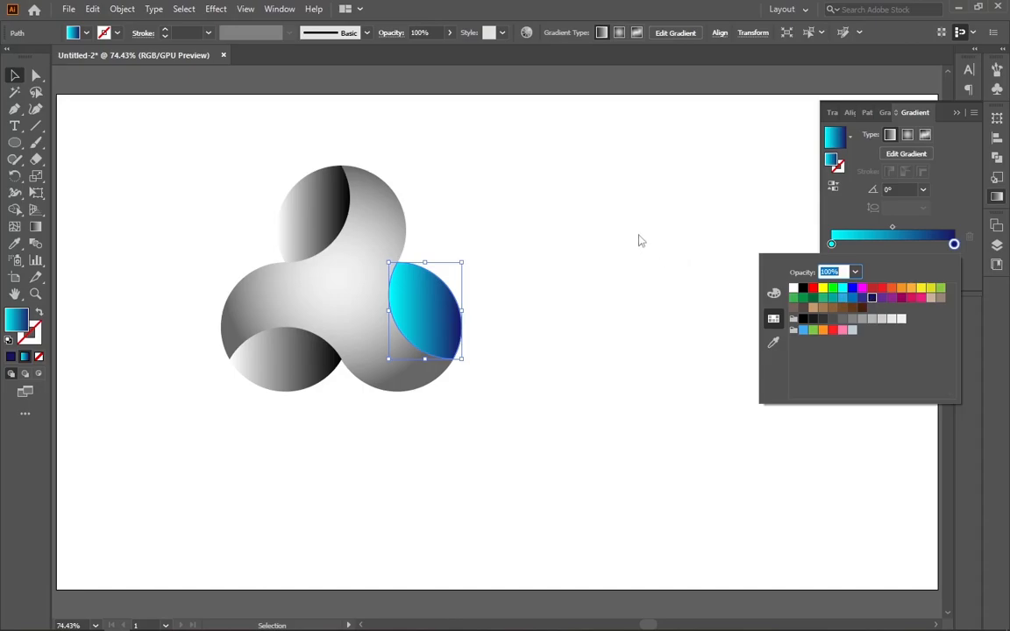
{"action": "left_click", "coordinate": [602, 239]}
Colour the upper lobe's linear gradient from RGB Yellow to red.
{"action": "left_click", "coordinate": [301, 198]}
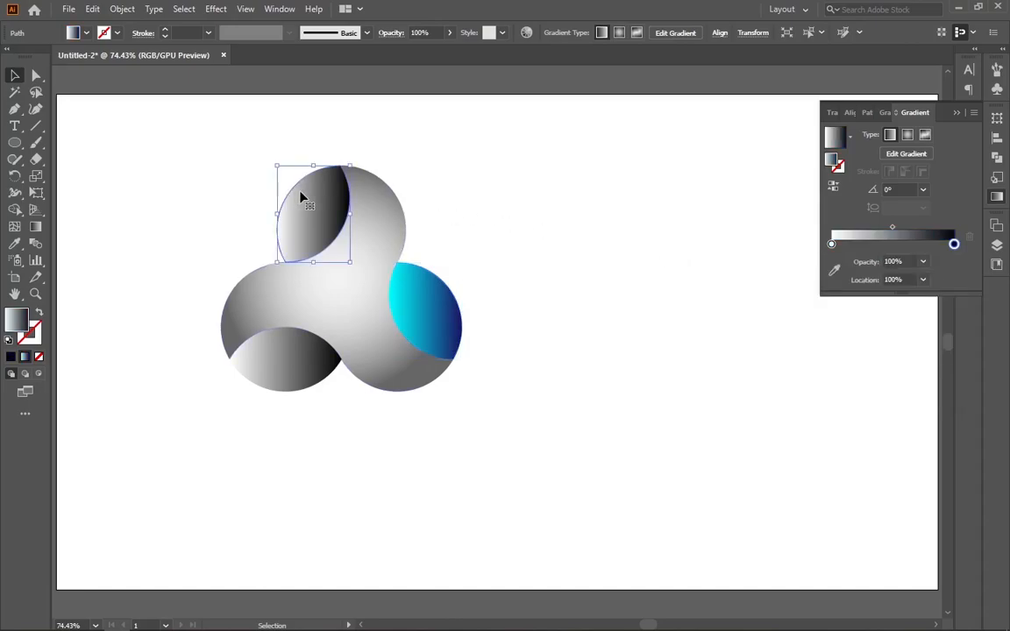
{"action": "double_click", "coordinate": [831, 242]}
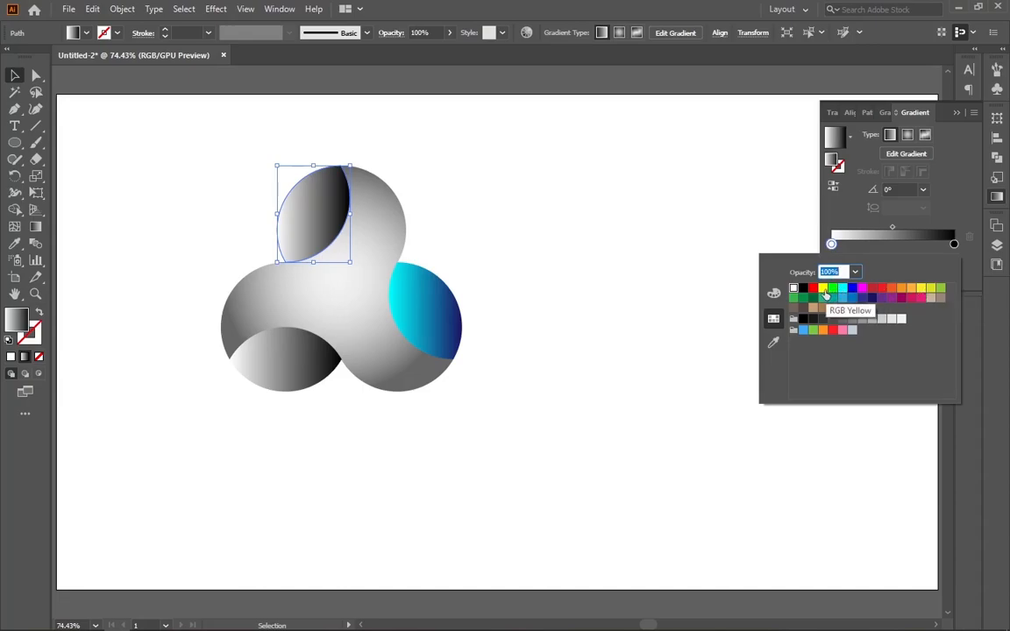
{"action": "left_click", "coordinate": [823, 287]}
{"action": "double_click", "coordinate": [954, 243]}
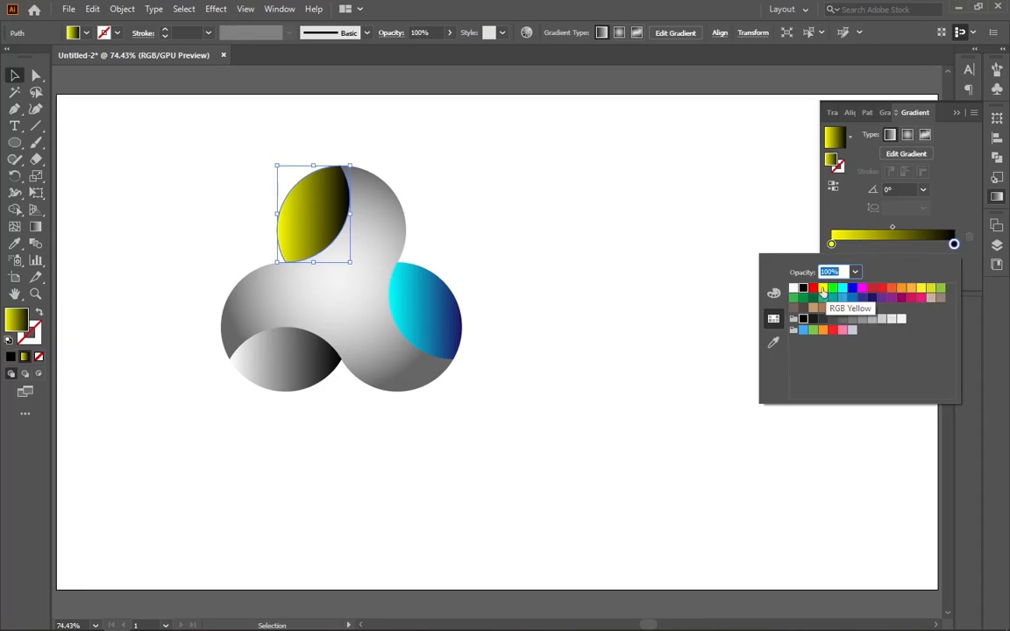
{"action": "left_click", "coordinate": [880, 289]}
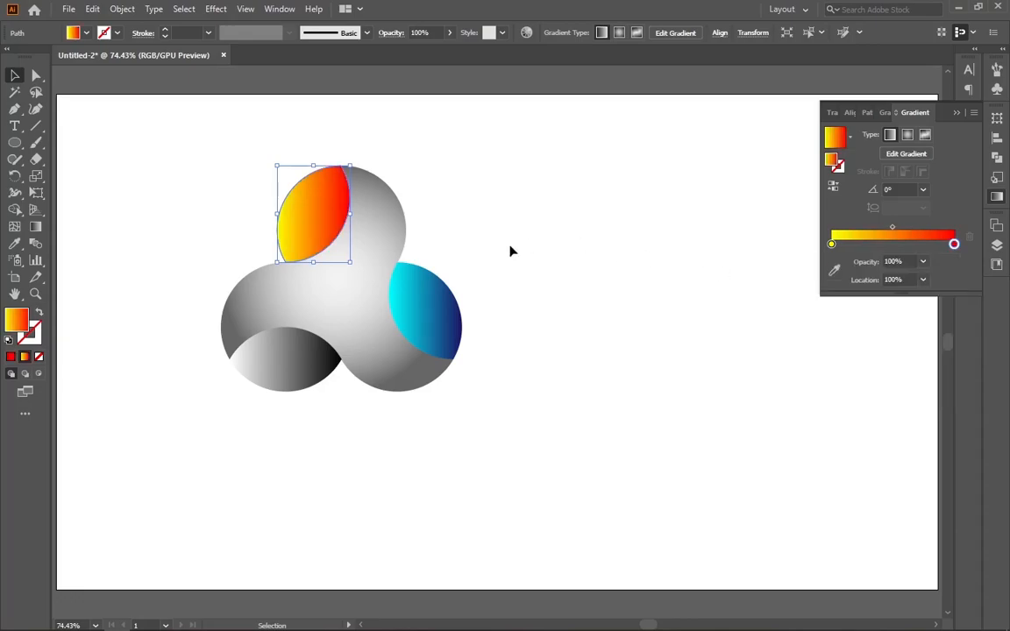
Colour the bottom-left lobe's linear gradient from RGB Green to a very dark green by lowering the end stop's green value.
{"action": "left_click", "coordinate": [300, 349]}
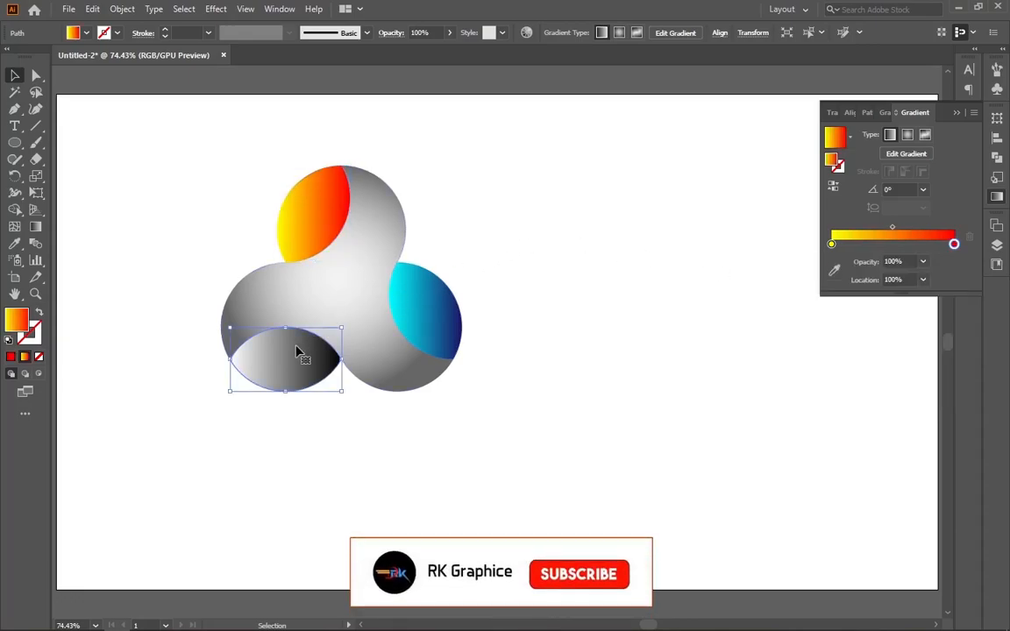
{"action": "double_click", "coordinate": [831, 244]}
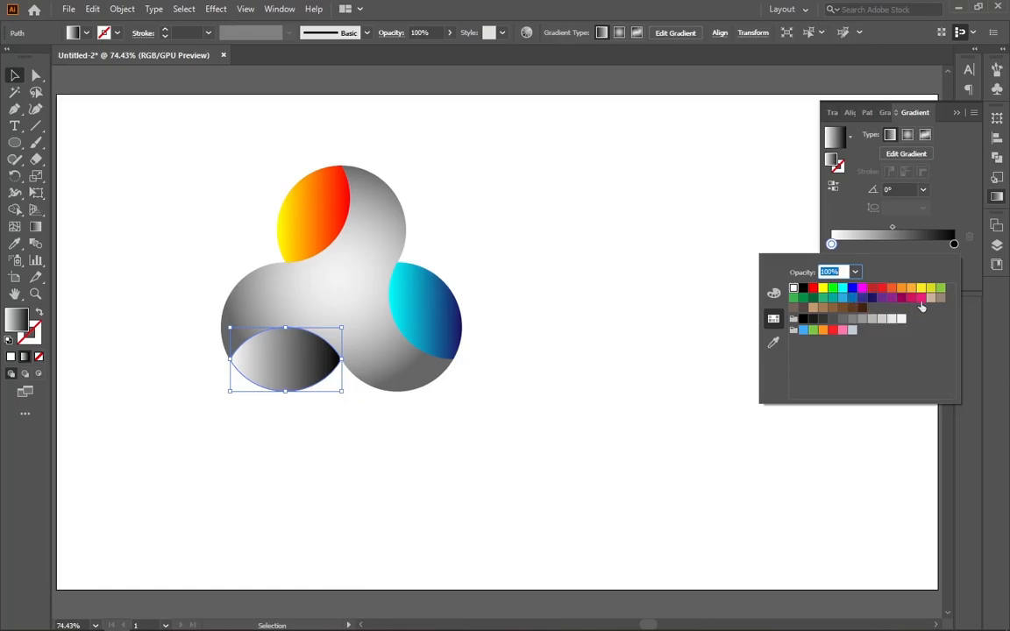
{"action": "left_click", "coordinate": [833, 289]}
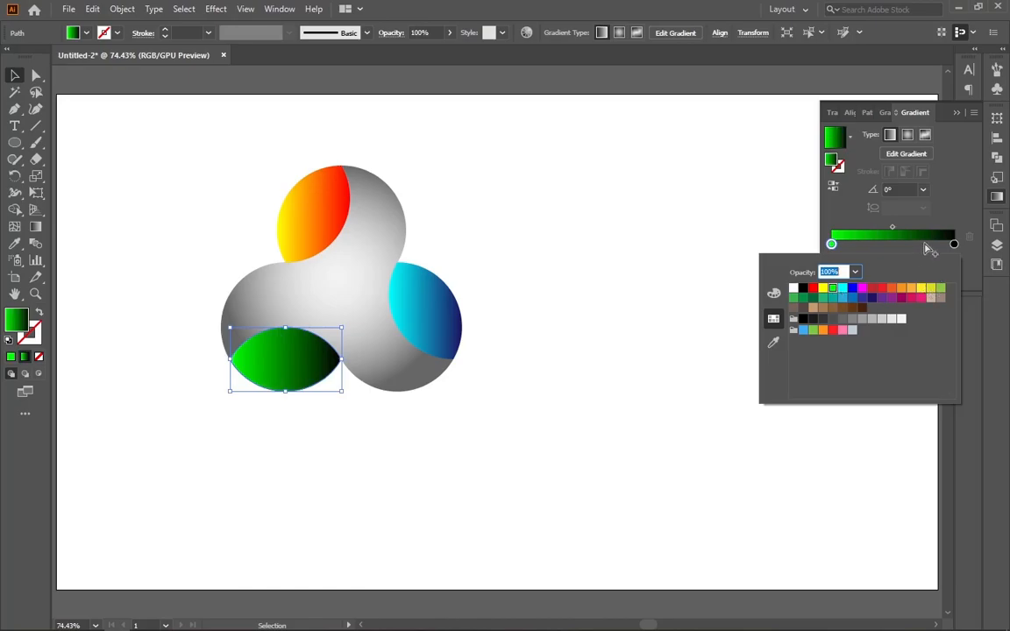
{"action": "left_click", "coordinate": [956, 248]}
{"action": "double_click", "coordinate": [954, 246]}
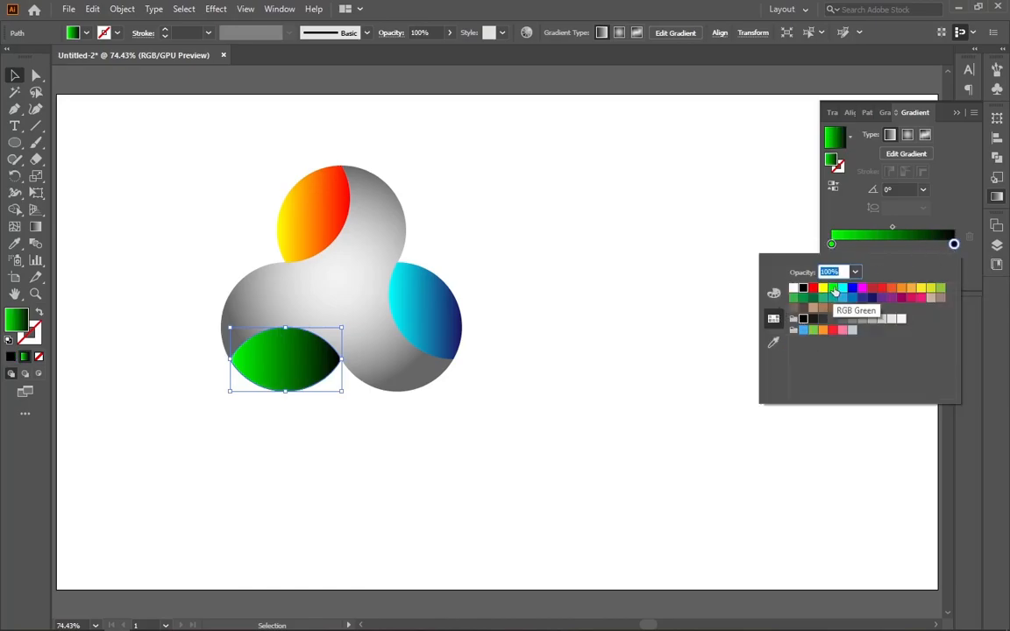
{"action": "left_click", "coordinate": [834, 291]}
{"action": "left_click", "coordinate": [774, 293]}
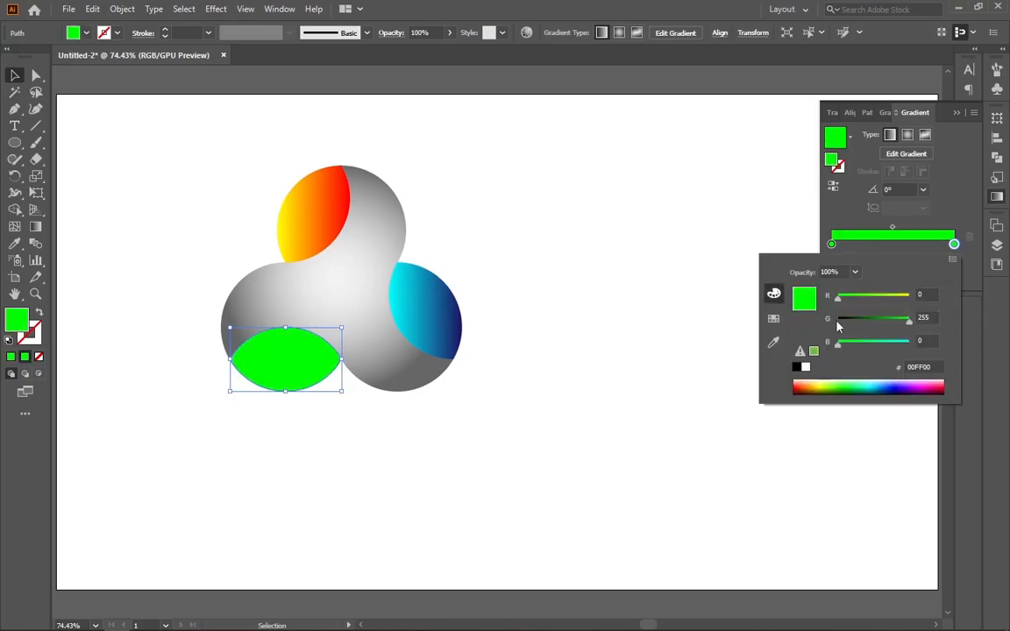
{"action": "left_click_drag", "start_coordinate": [908, 326], "coordinate": [847, 332]}
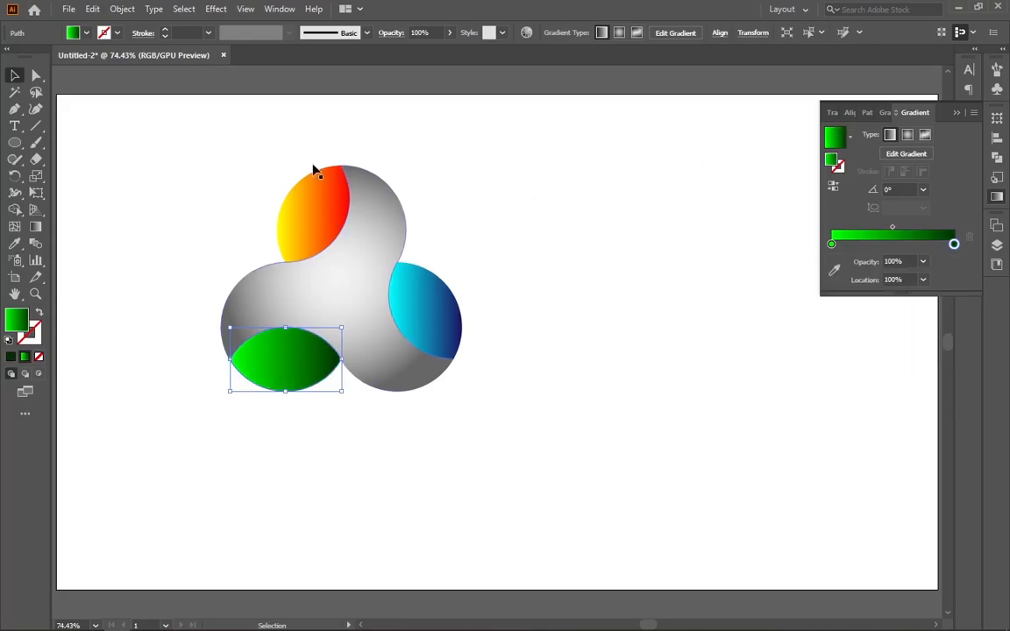
Redirect the green lobe's gradient to about 88°, with bright green at the outer edge and dark green against the central body.
{"action": "left_click", "coordinate": [39, 227]}
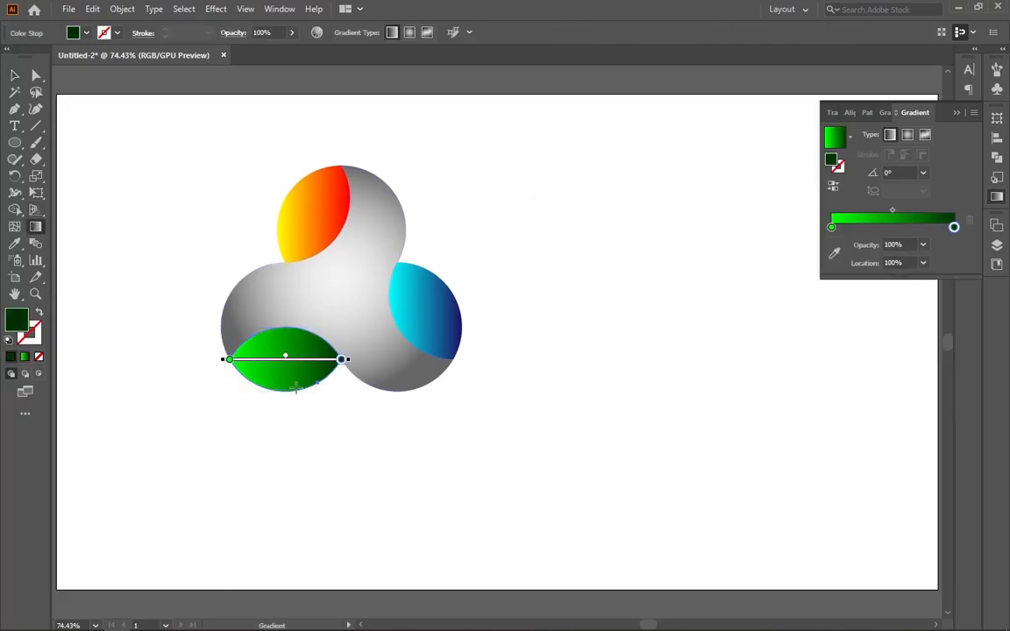
{"action": "left_click_drag", "start_coordinate": [281, 396], "coordinate": [286, 327]}
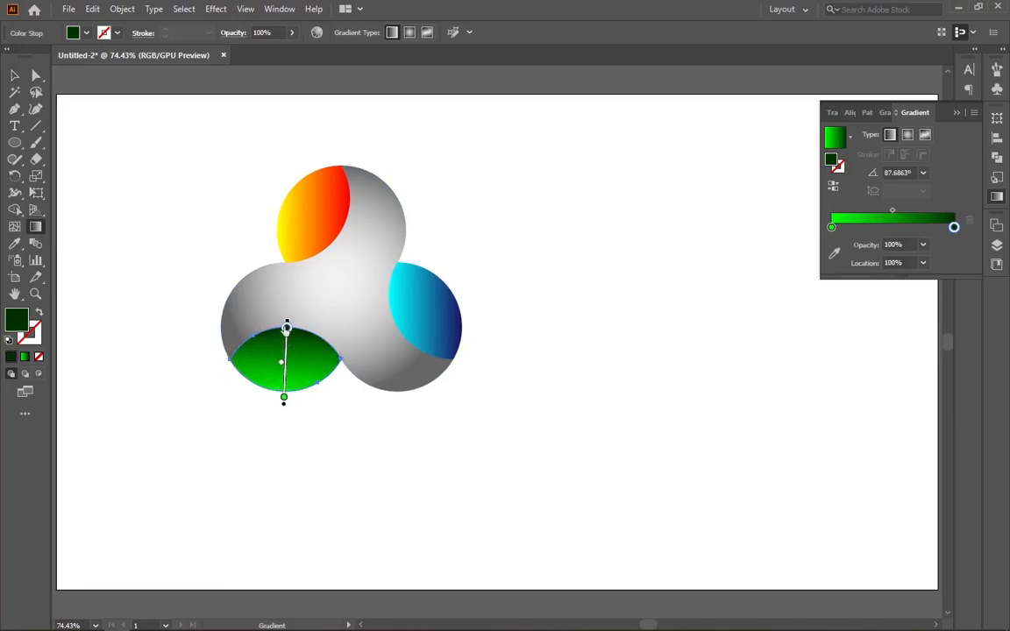
{"action": "left_click", "coordinate": [14, 76]}
{"action": "left_click", "coordinate": [103, 136]}
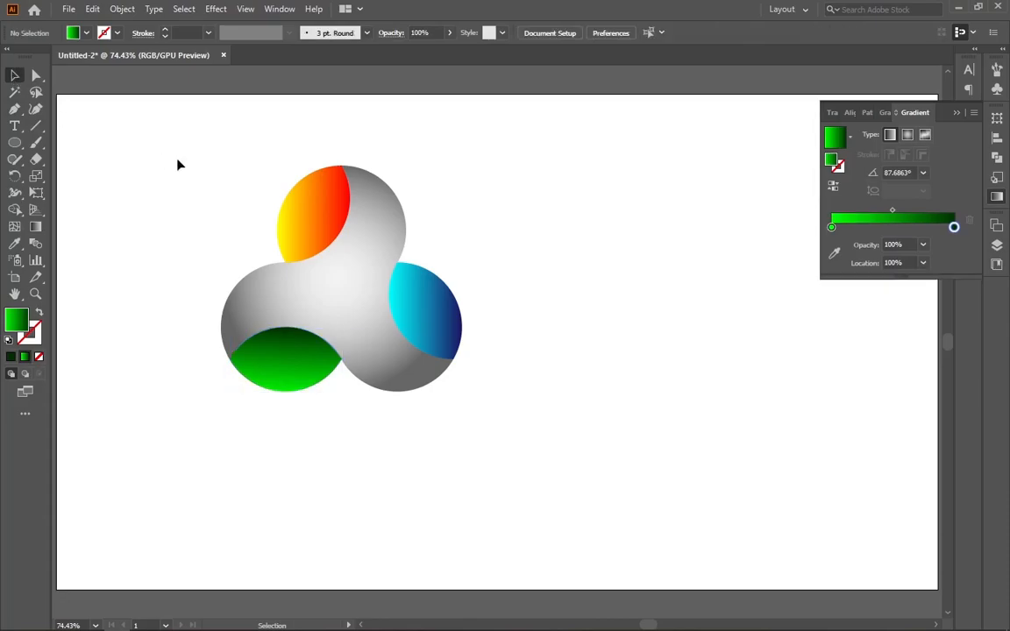
Redirect the yellow-red lobe's gradient diagonally to about -30°, with yellow at the outer edge and red towards the central body.
{"action": "left_click", "coordinate": [303, 219]}
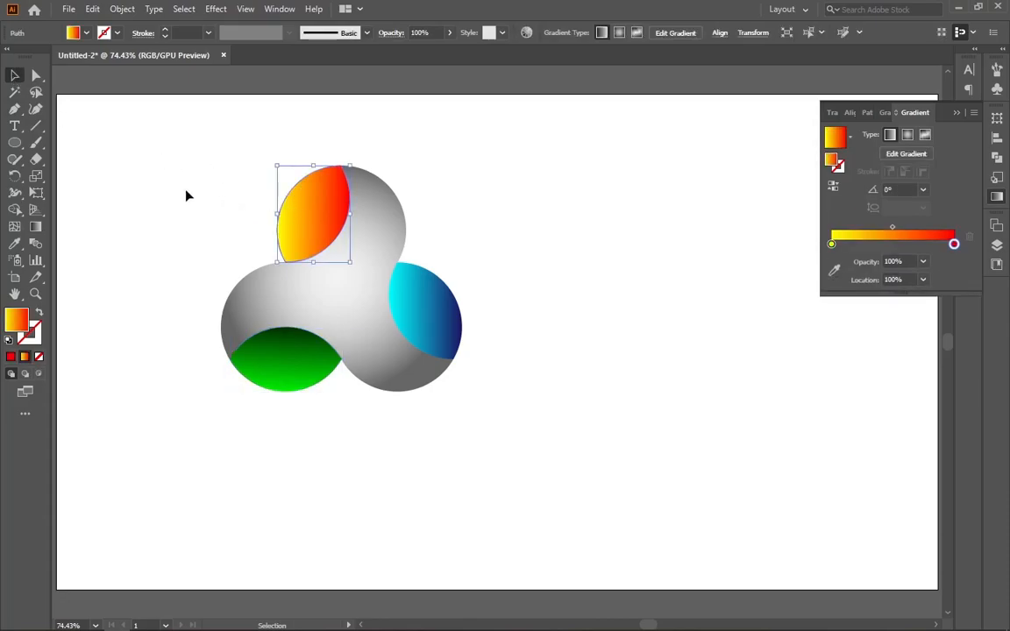
{"action": "left_click", "coordinate": [35, 227]}
{"action": "left_click_drag", "start_coordinate": [282, 200], "coordinate": [355, 240]}
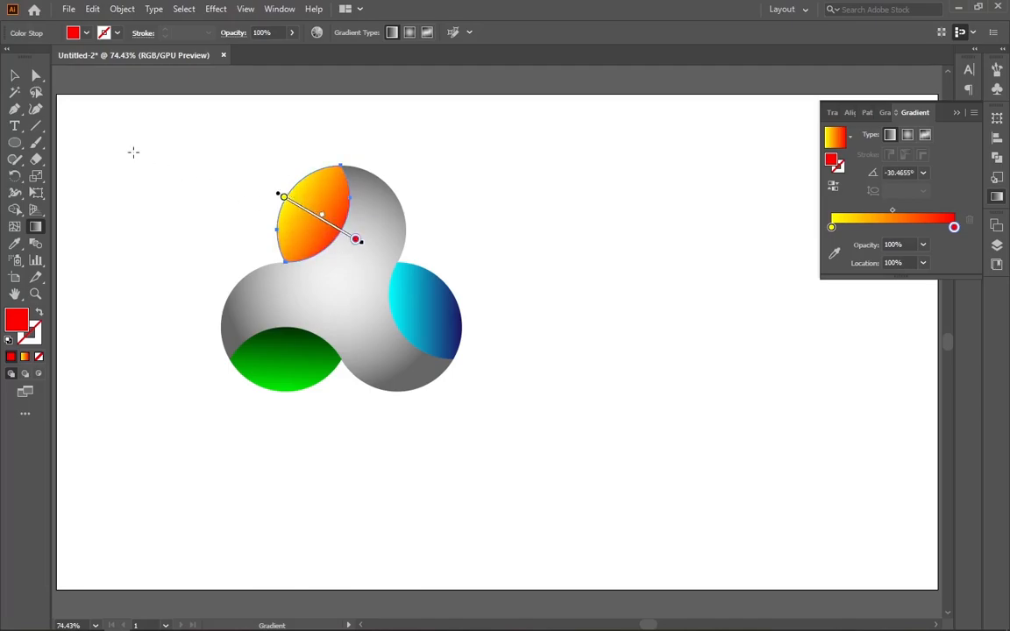
{"action": "left_click", "coordinate": [15, 76]}
{"action": "left_click", "coordinate": [36, 109]}
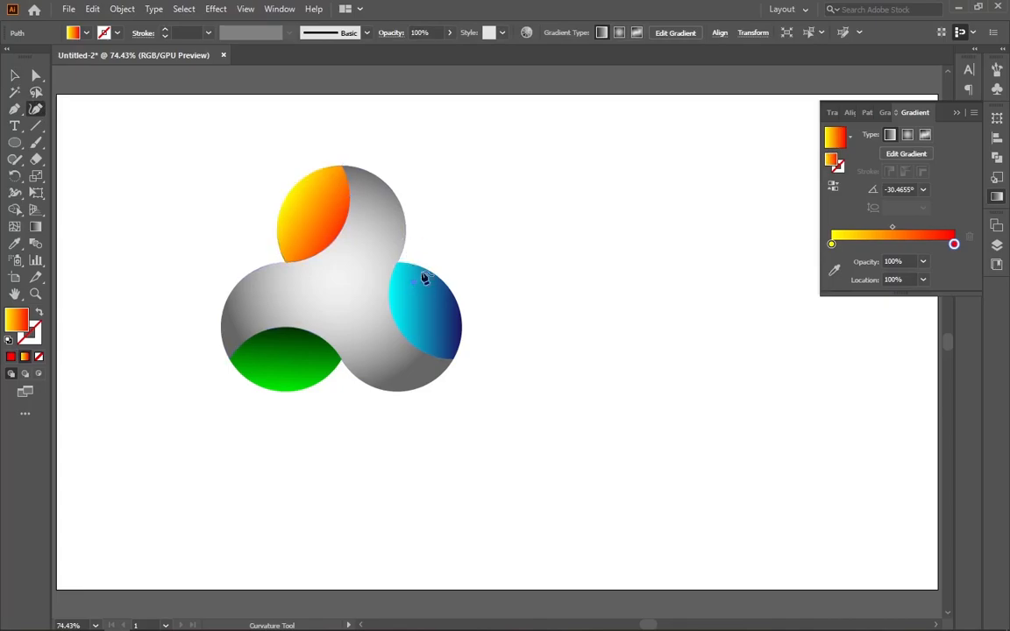
{"action": "left_click", "coordinate": [15, 78]}
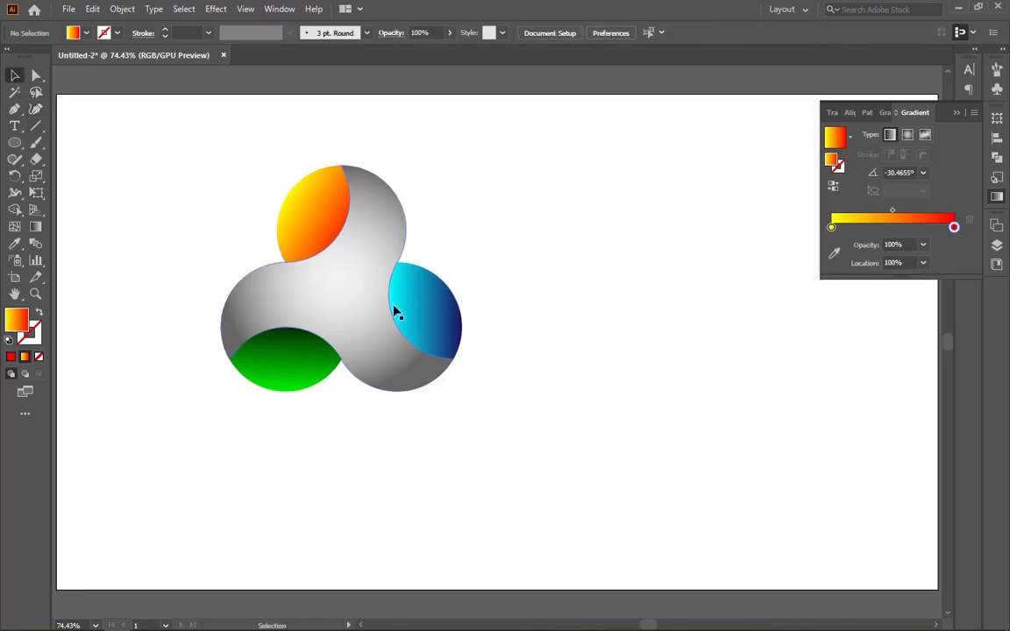
Redirect the blue lobe's gradient to about -159°, with cyan at the outer edge and navy towards the central body, and deselect it.
{"action": "left_click", "coordinate": [422, 323]}
{"action": "left_click", "coordinate": [36, 227]}
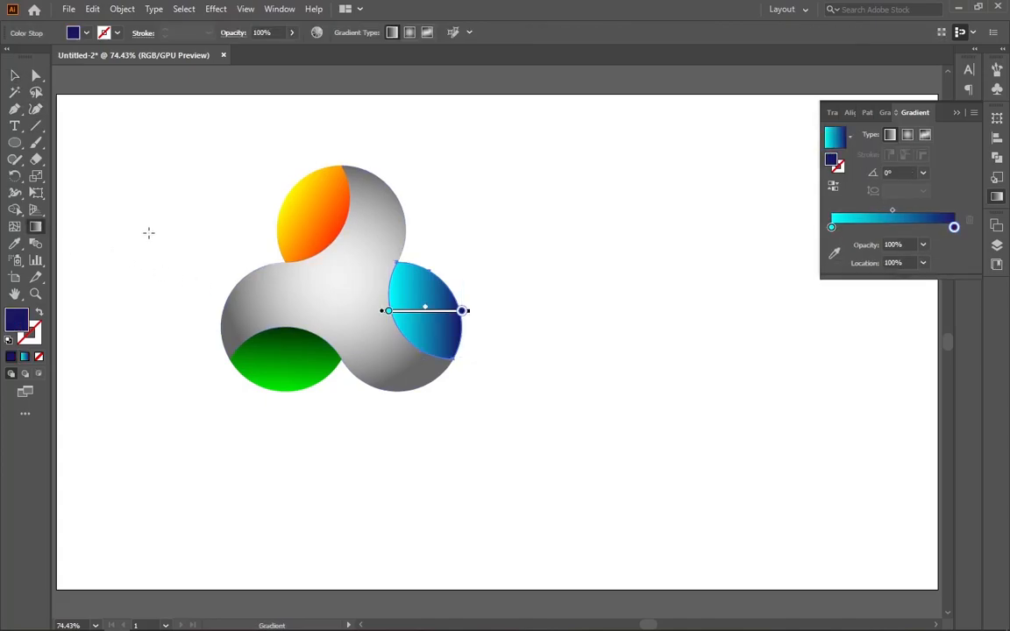
{"action": "left_click_drag", "start_coordinate": [460, 289], "coordinate": [392, 317]}
{"action": "left_click", "coordinate": [15, 75]}
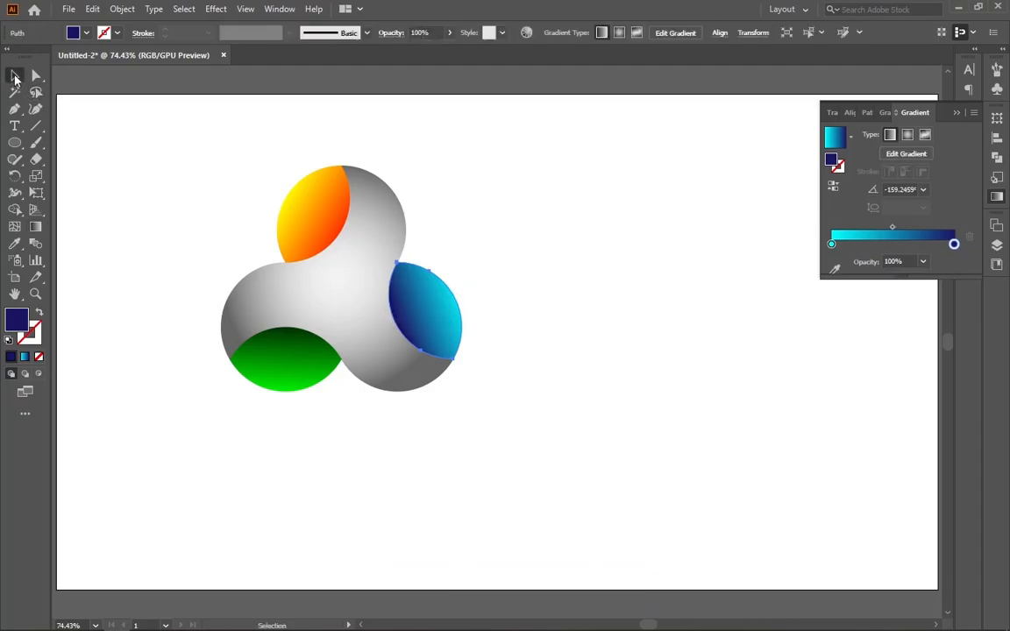
{"action": "left_click", "coordinate": [176, 161]}
Group all parts of the logo and move the group to around the centre of the artboard.
{"action": "left_click_drag", "start_coordinate": [171, 174], "coordinate": [474, 387]}
{"action": "right_click", "coordinate": [350, 274]}
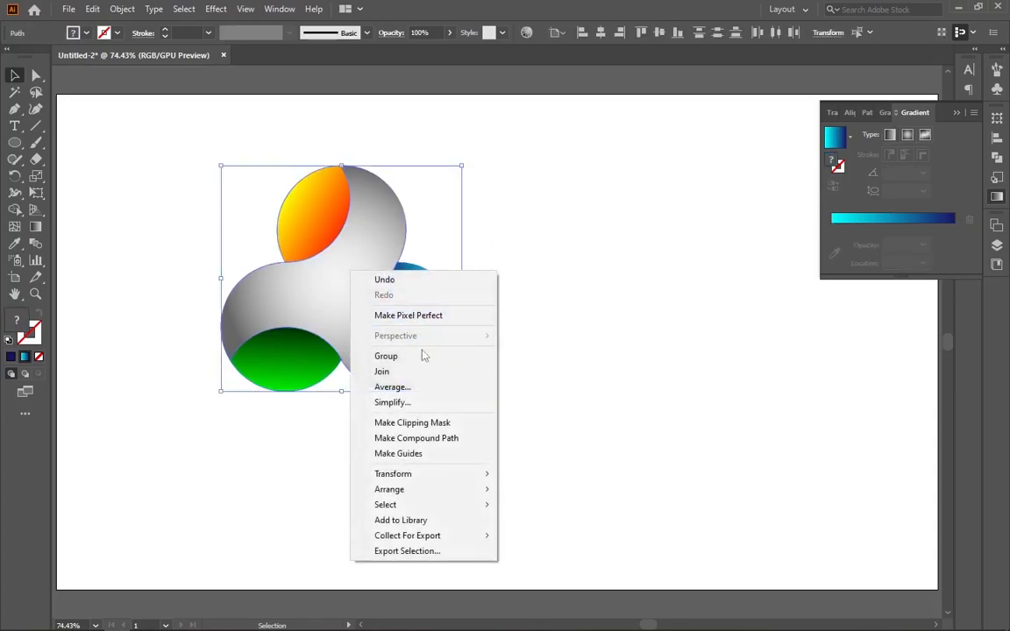
{"action": "left_click", "coordinate": [385, 356]}
{"action": "left_click", "coordinate": [550, 360]}
{"action": "left_click_drag", "start_coordinate": [362, 292], "coordinate": [572, 348]}
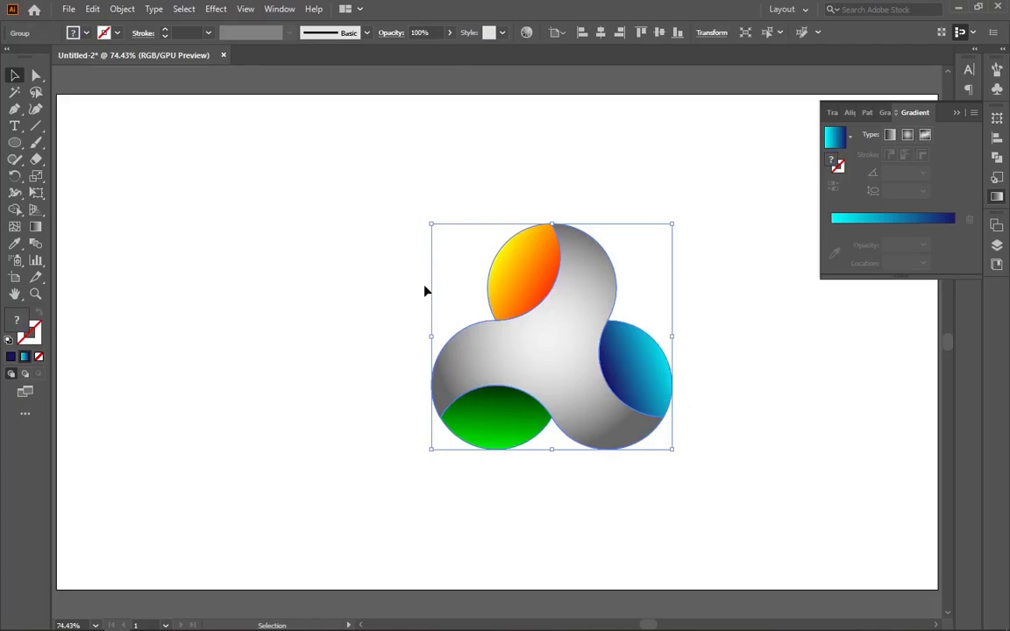